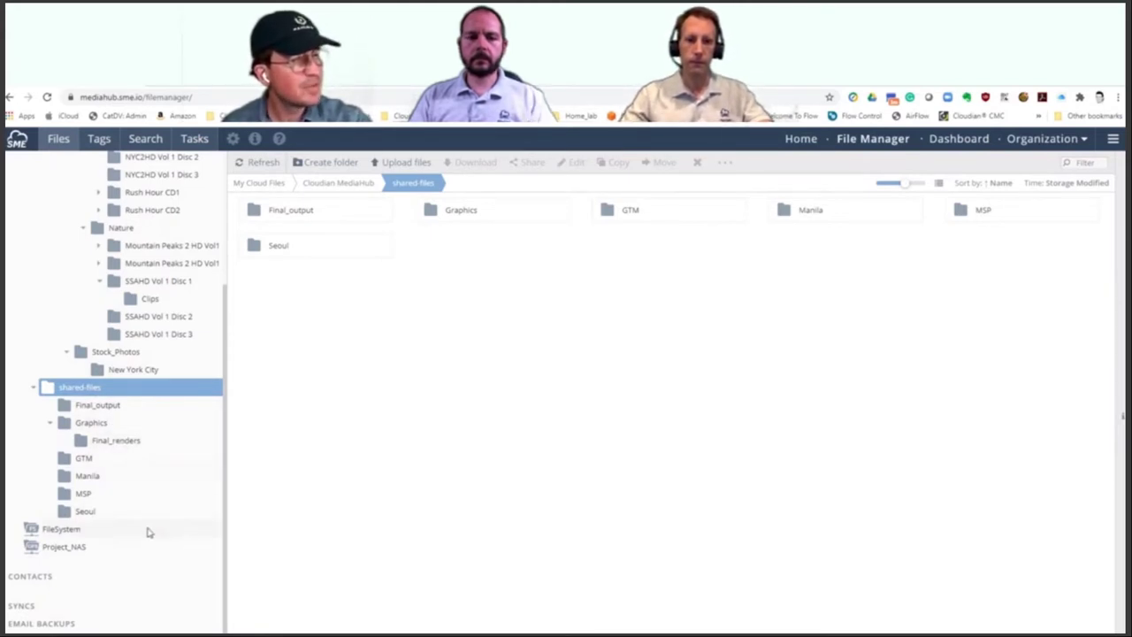
Step: Leave MediaHub's folder tree and switch to the Global_Montage_cloud_edit project in Premiere Pro
scroll(133, 469, up, 4)
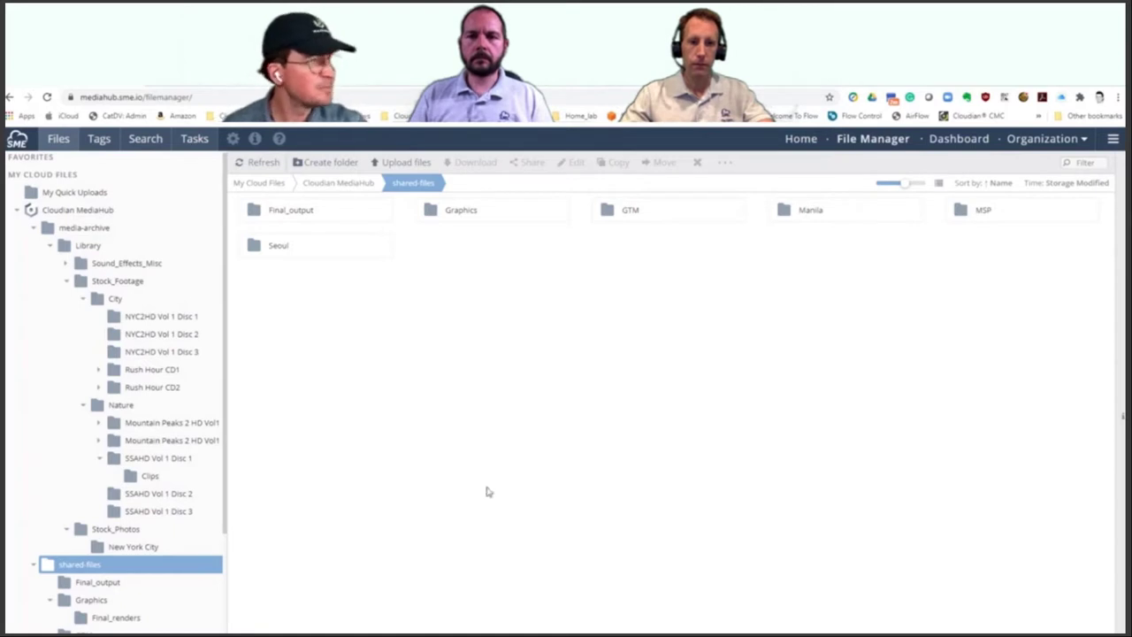
key(alt+Tab)
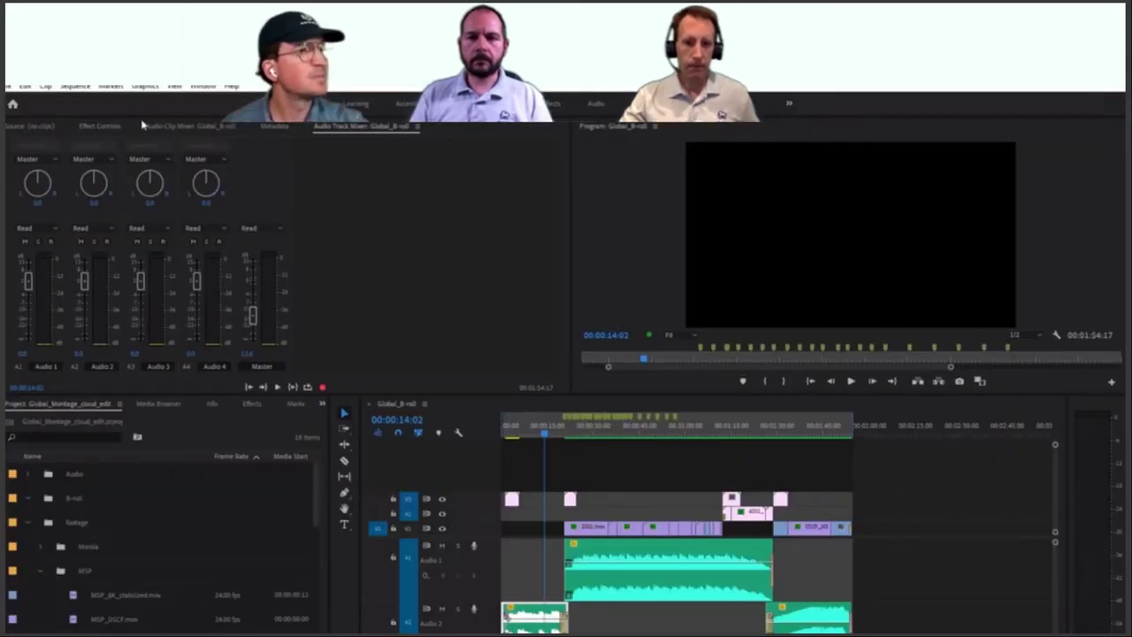
Step: Show the Source panel and play through the opening of the Global_B-roll sequence
click(30, 127)
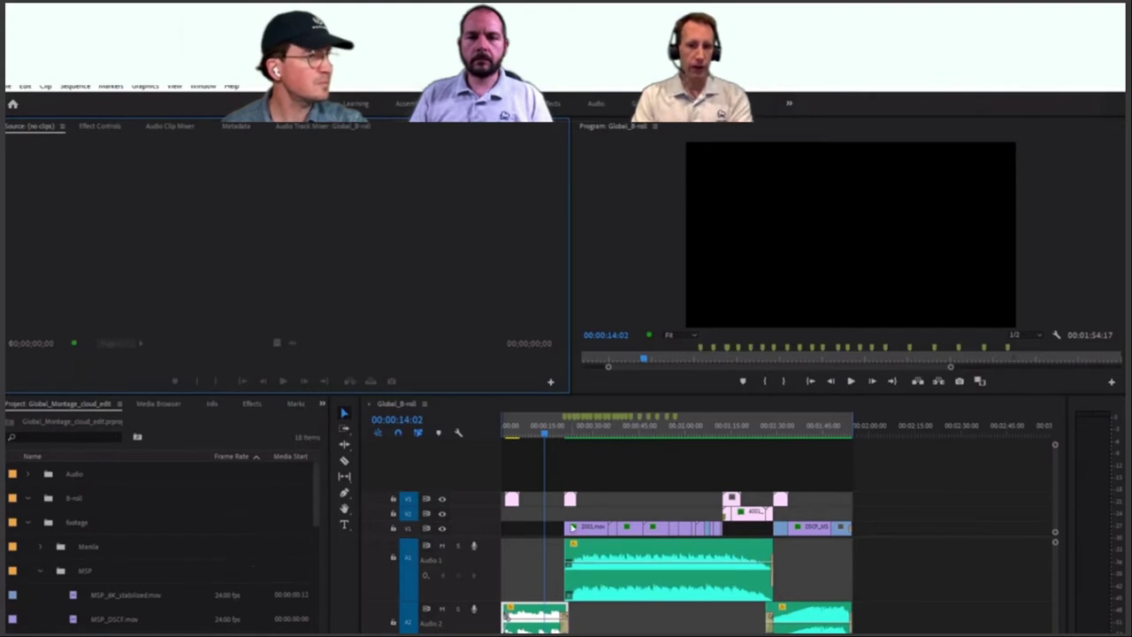
drag(547, 436, 783, 451)
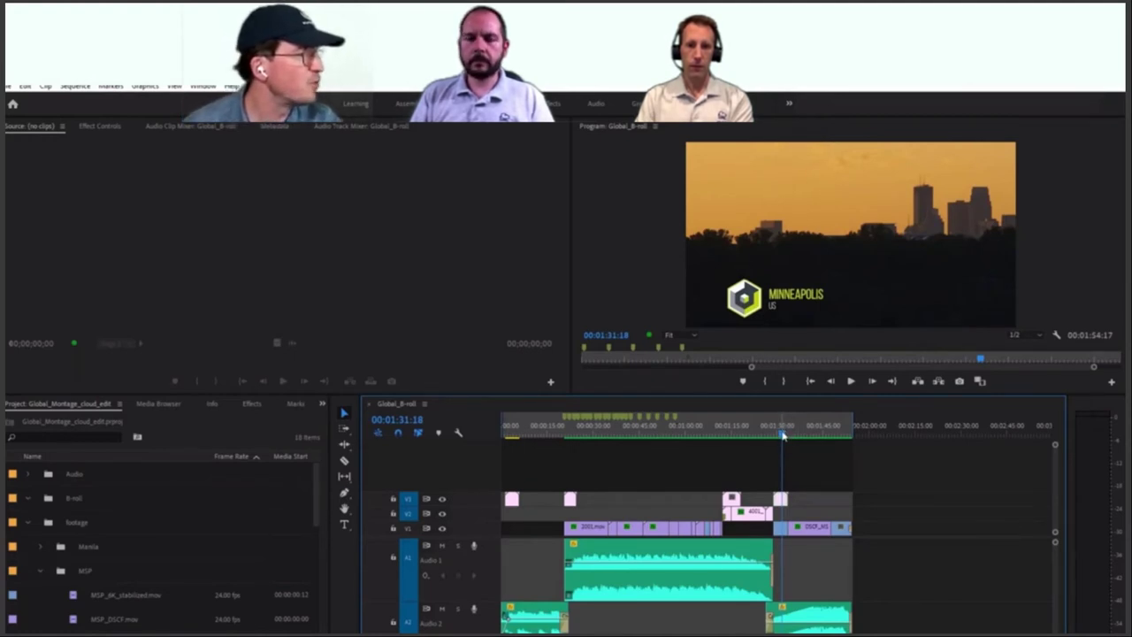
Step: Scrub Global_B-roll past the Minneapolis sunset shot and back, then return to MediaHub's File Manager
drag(783, 436, 840, 445)
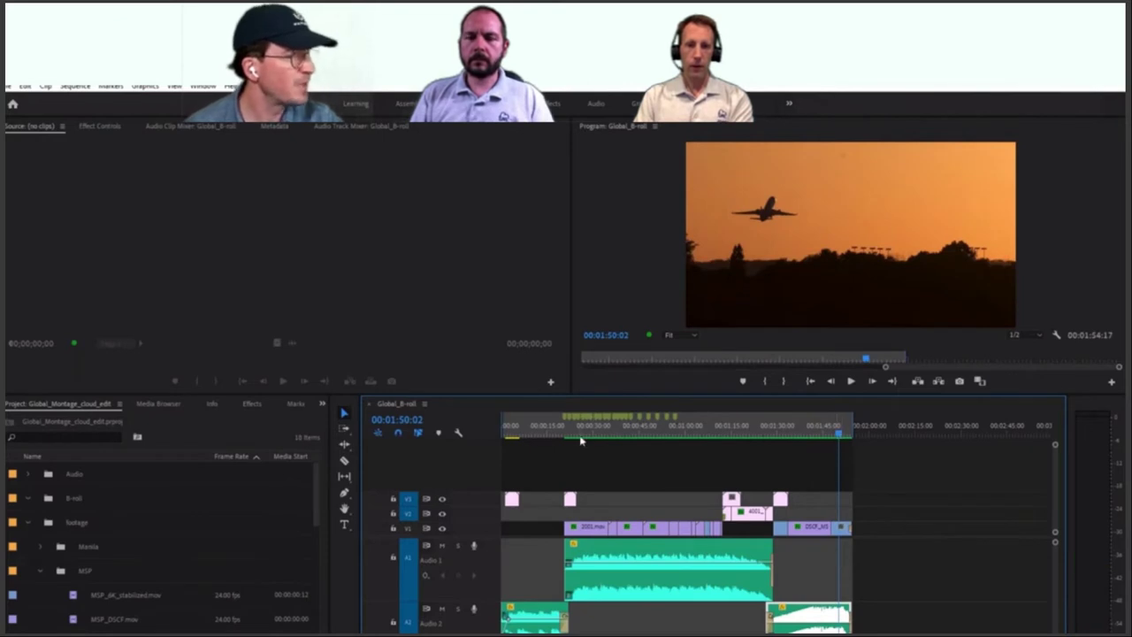
drag(551, 433, 520, 440)
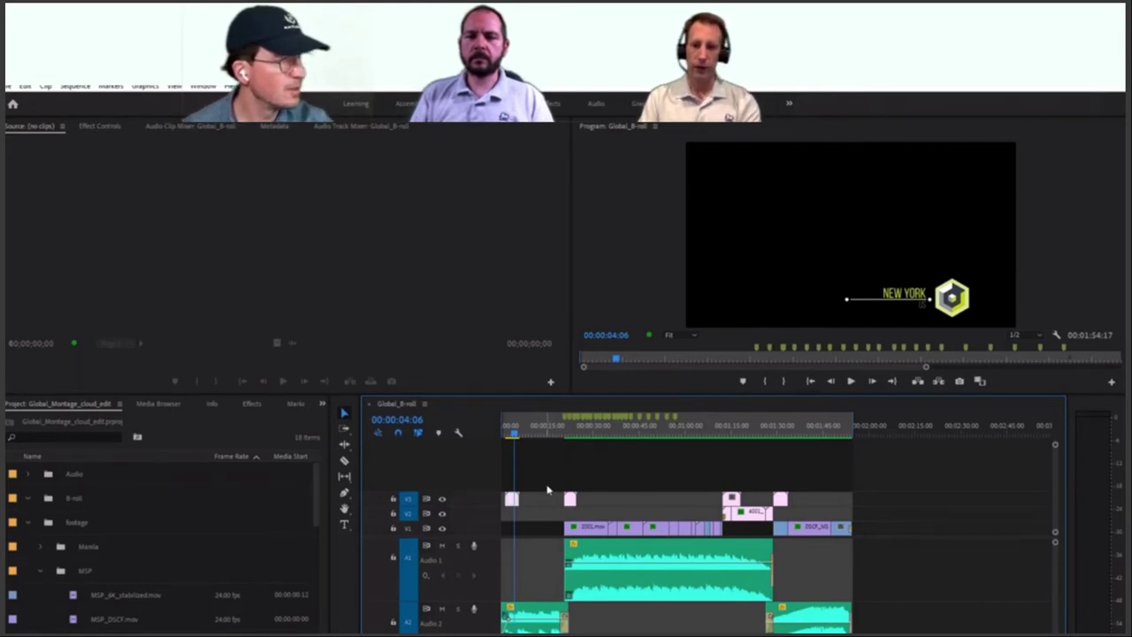
key(alt+Tab)
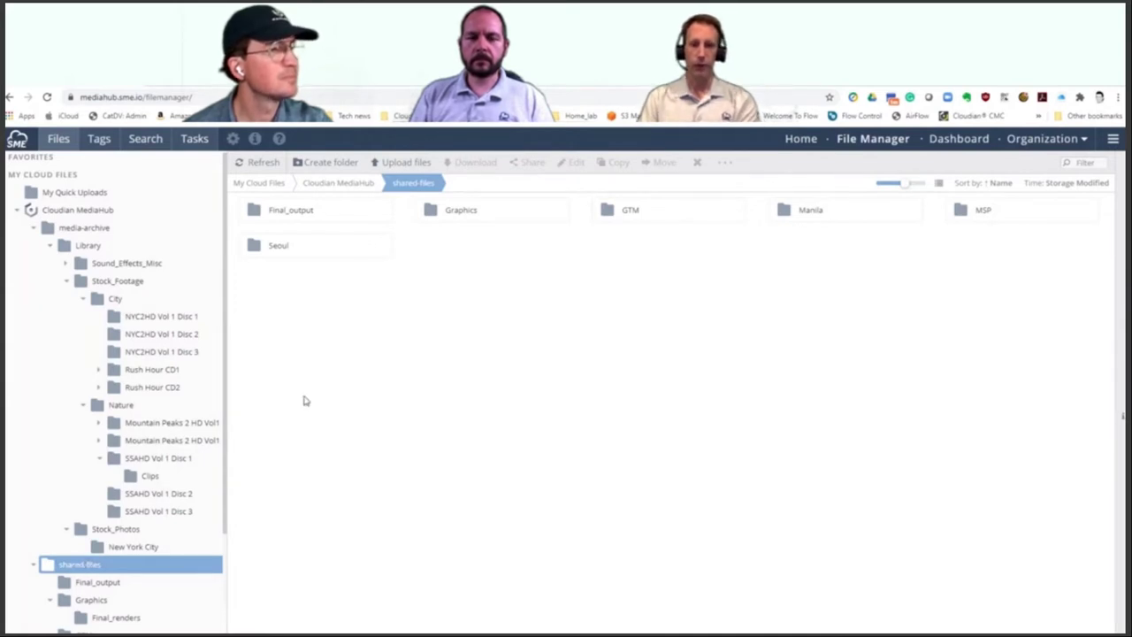
Step: Collapse Graphics and create a new folder in shared-files named with a person's first name
click(51, 602)
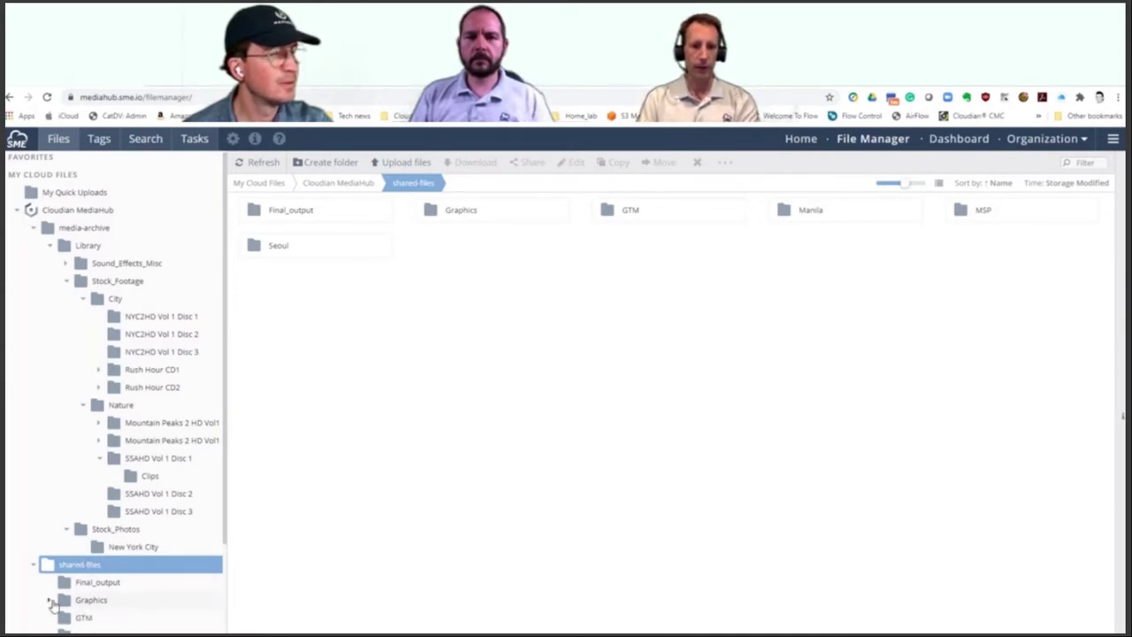
click(337, 165)
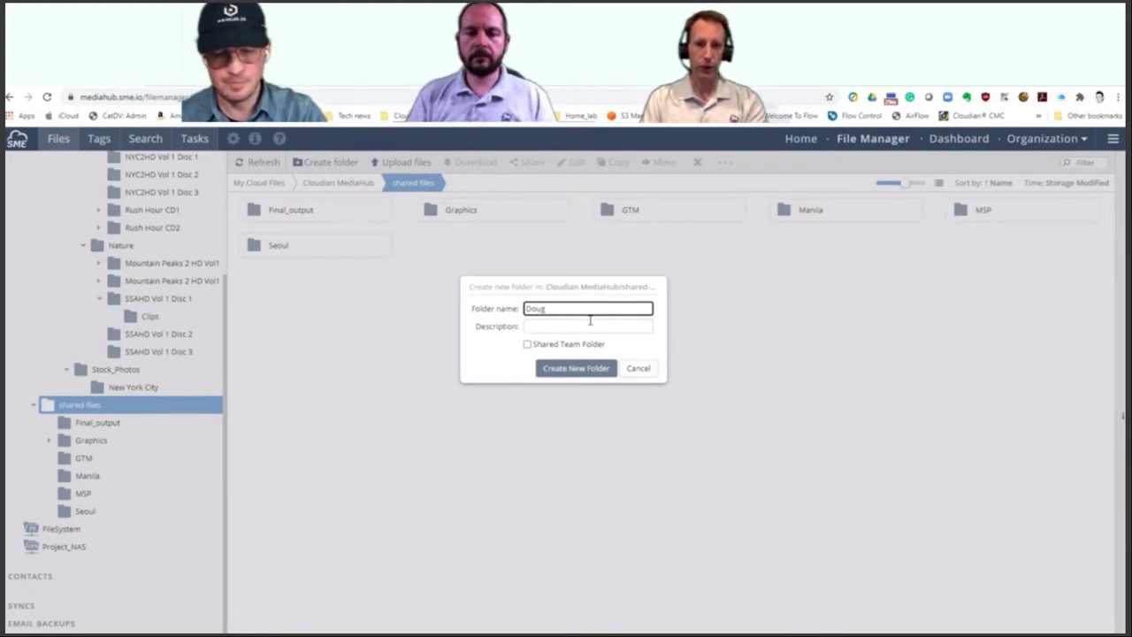
click(592, 370)
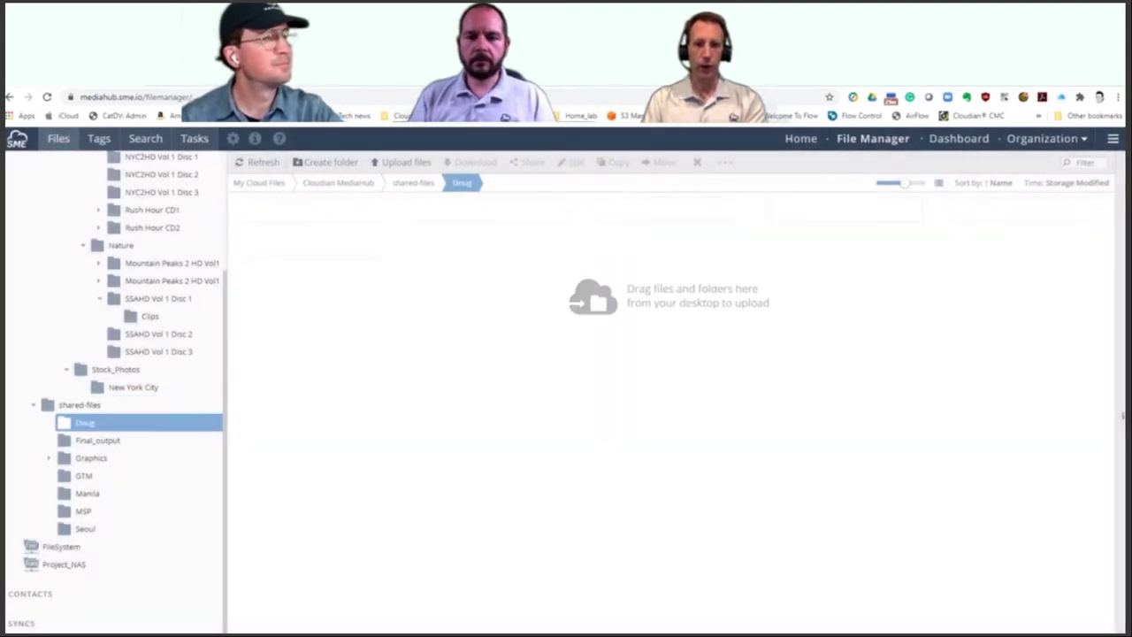
Step: Show shared-files as a detailed list, select the new folder and convert it to a Shared Team Folder
right_click(160, 426)
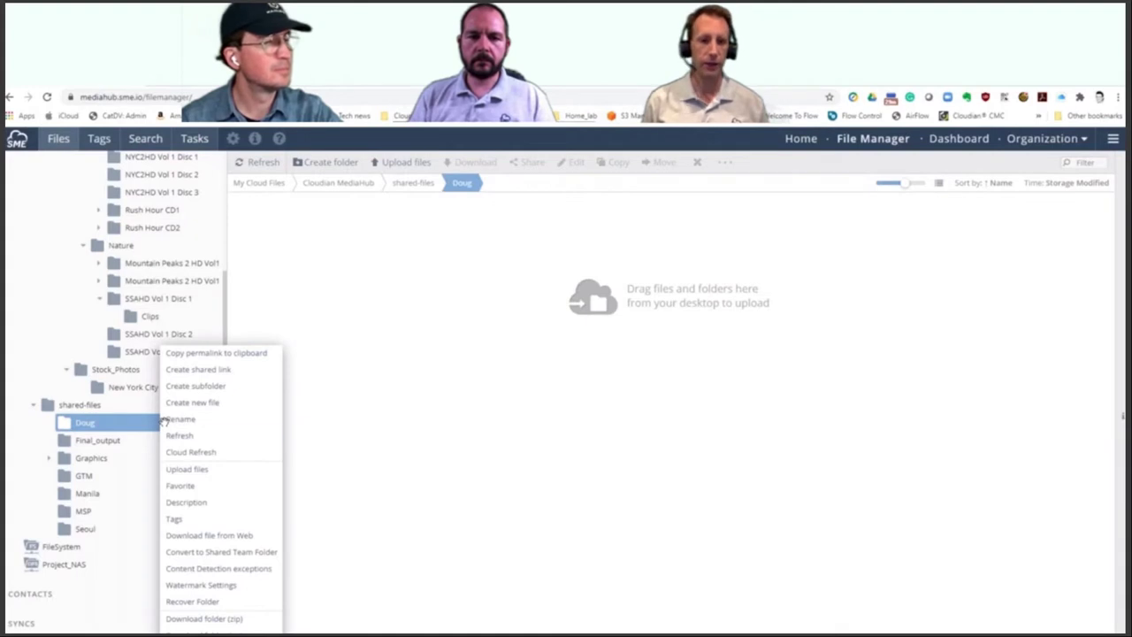
click(232, 553)
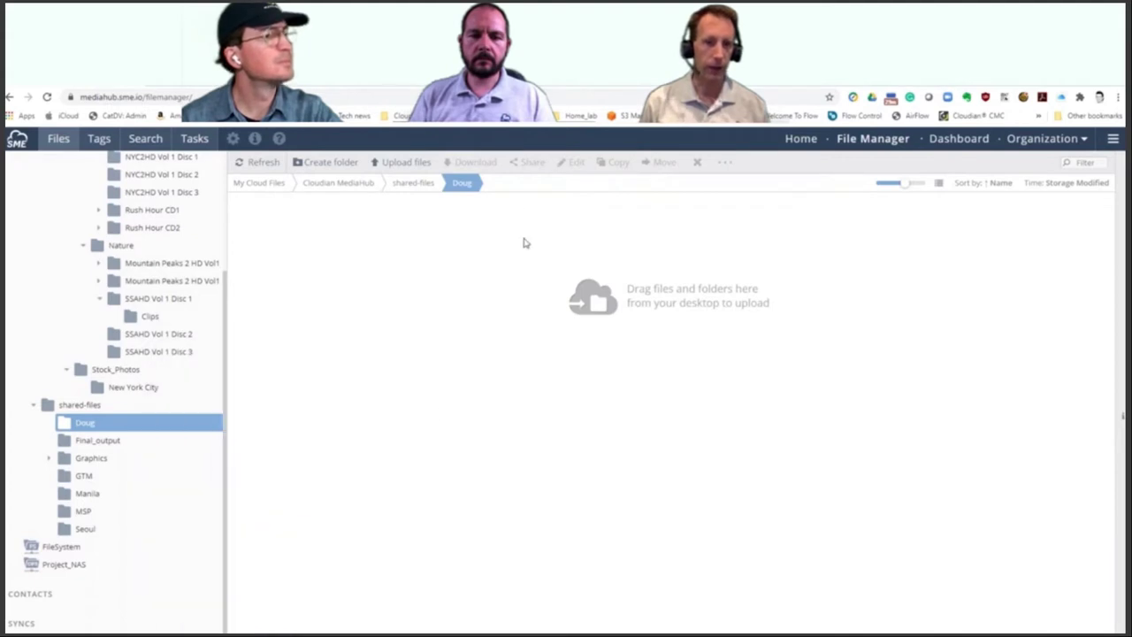
click(78, 406)
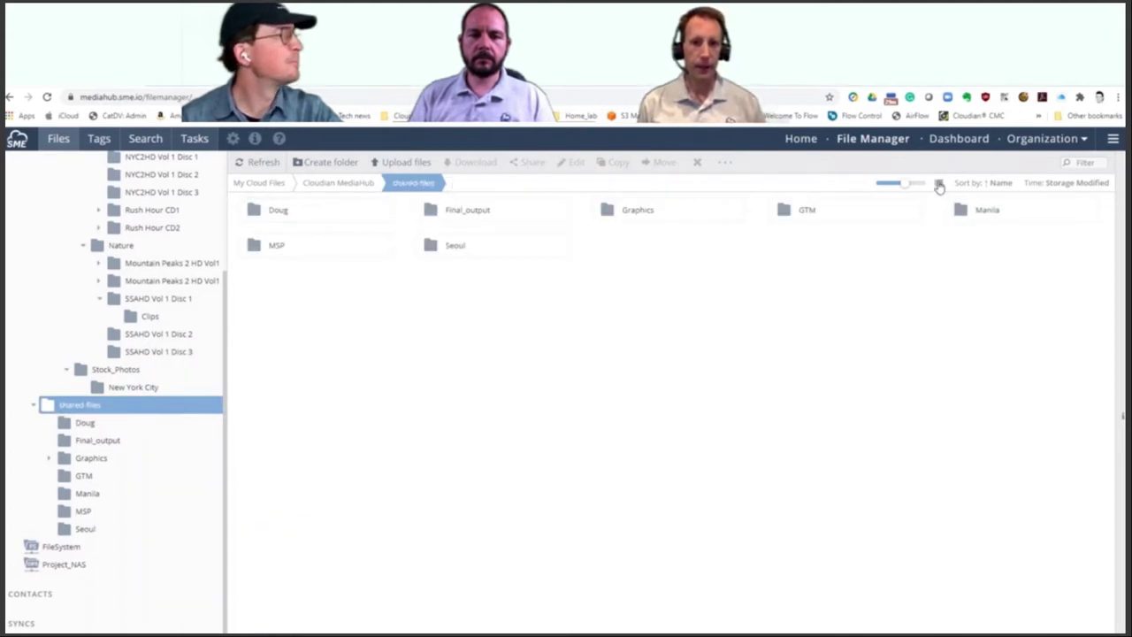
click(939, 183)
click(327, 204)
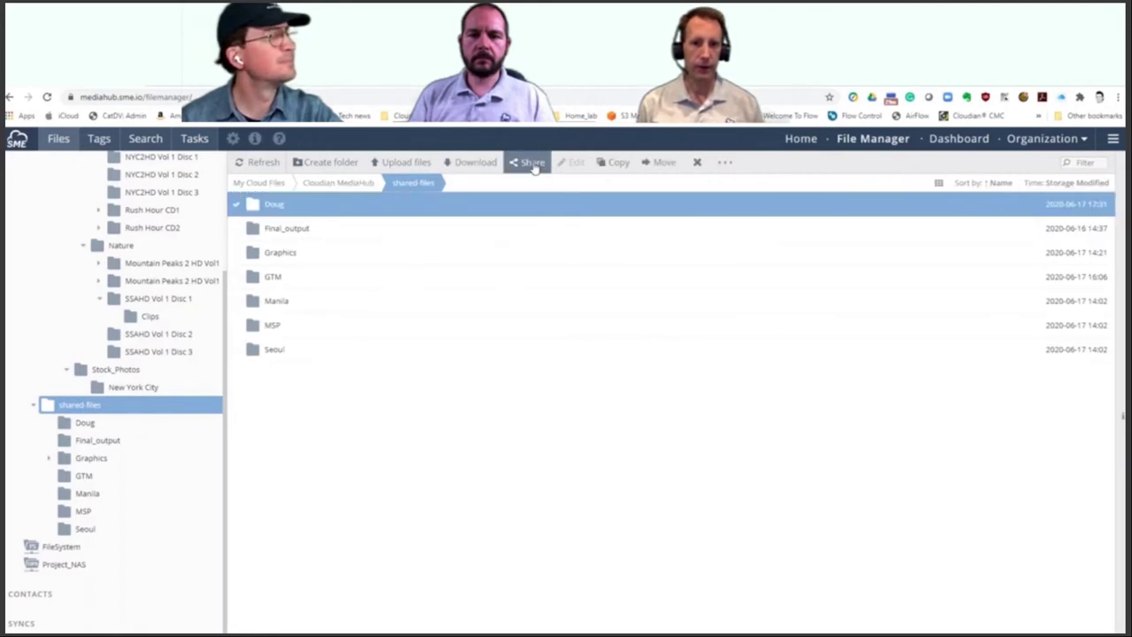
click(532, 165)
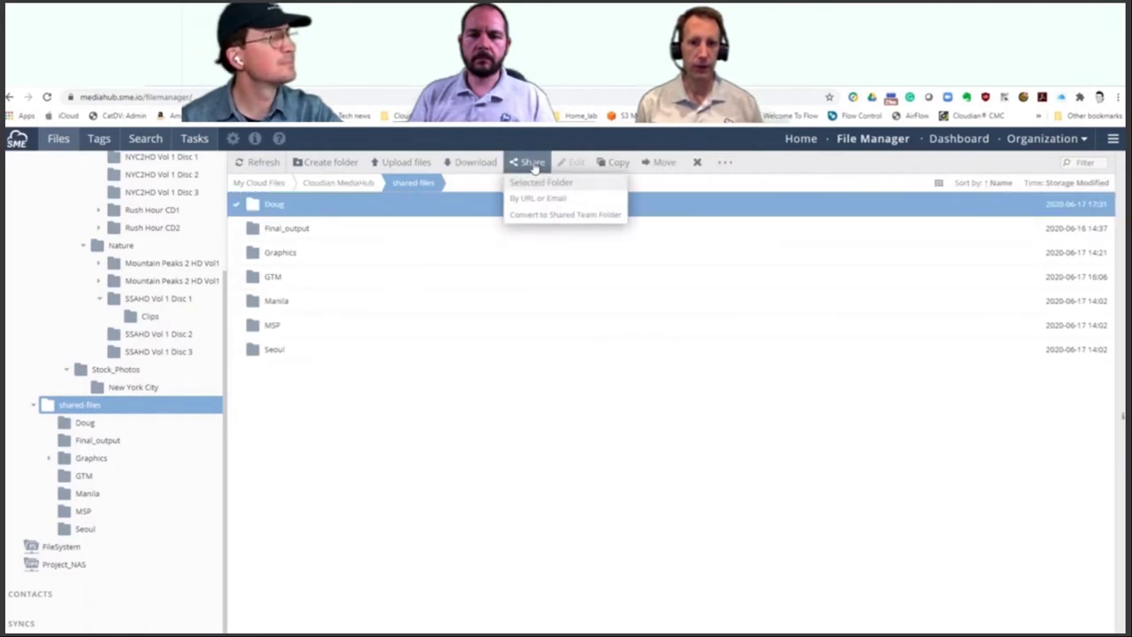
click(535, 218)
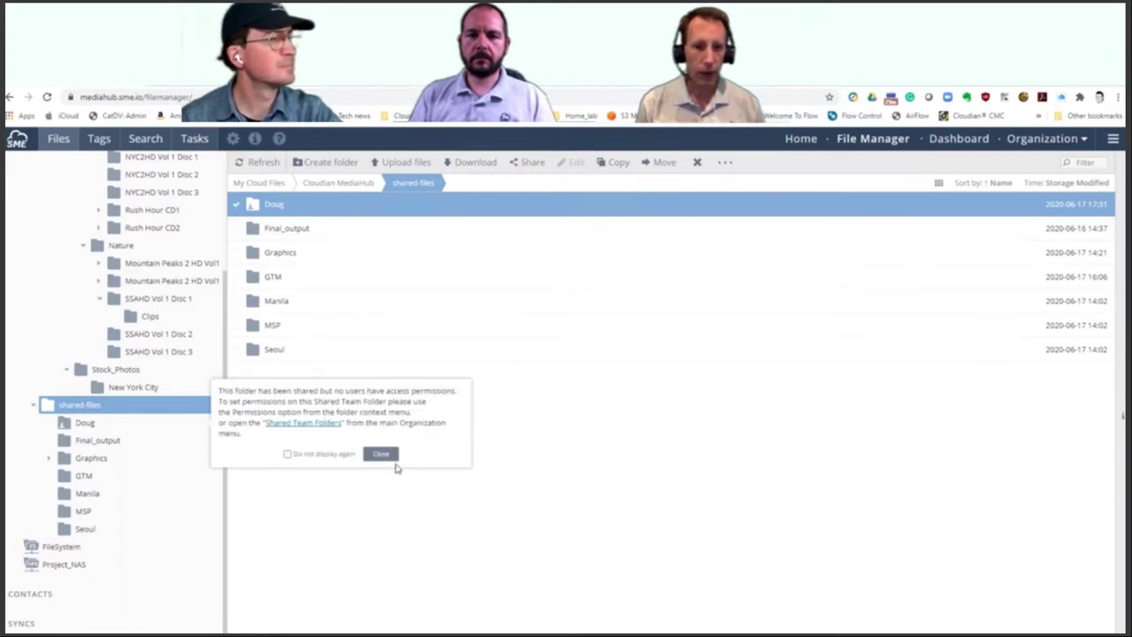
Step: Dismiss the shared-folder notice for good and choose Share by URL or Email for the folder
click(349, 456)
click(390, 457)
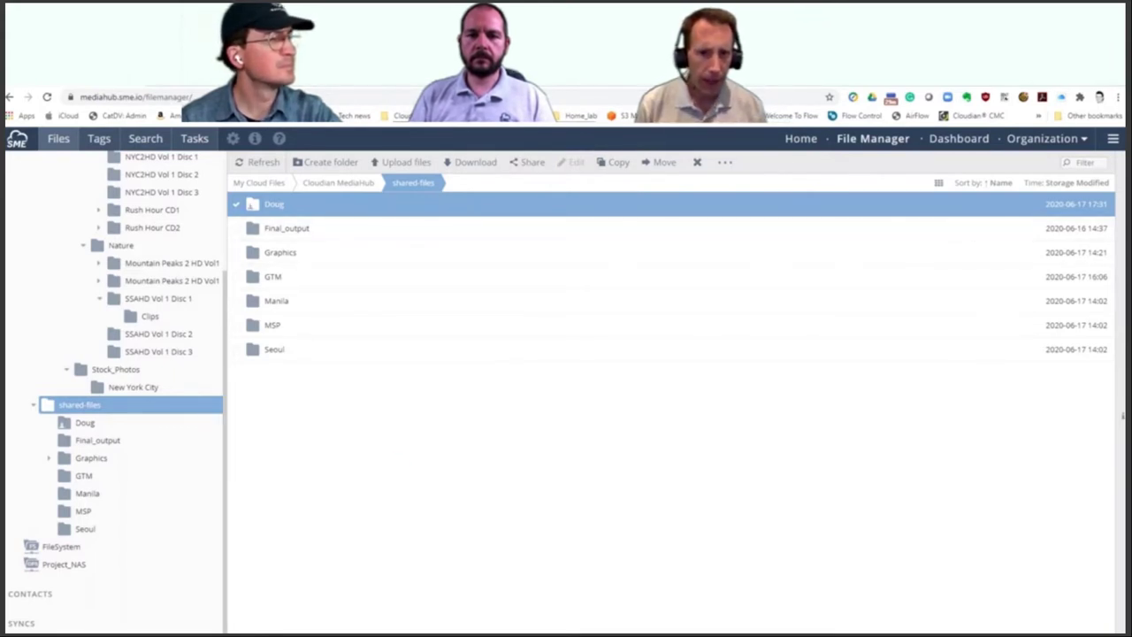
right_click(503, 209)
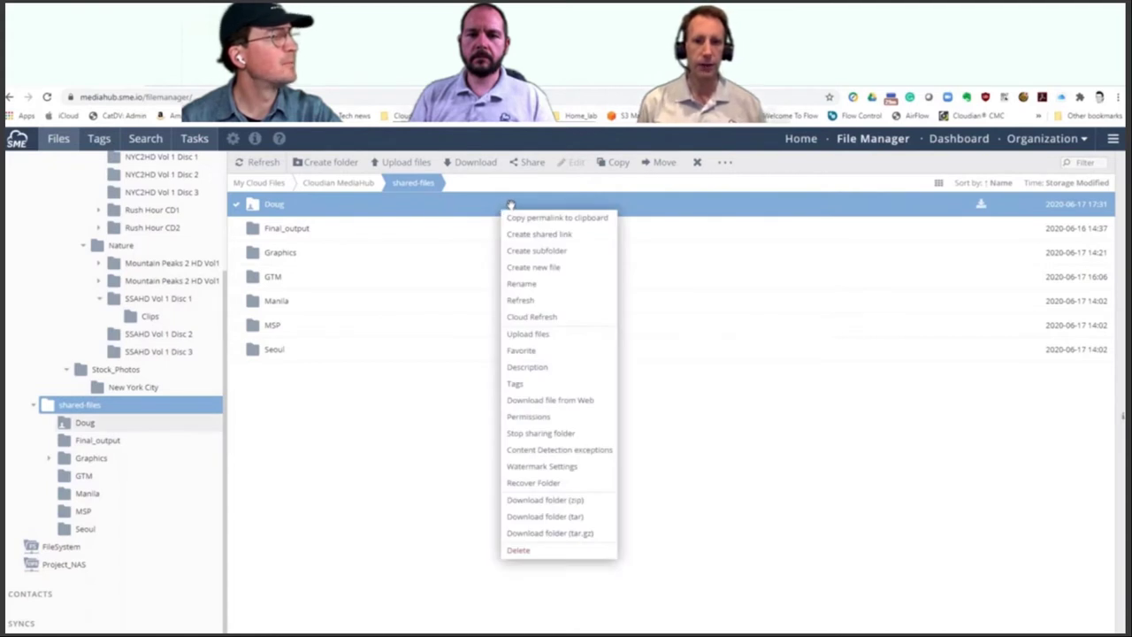
click(483, 200)
click(467, 198)
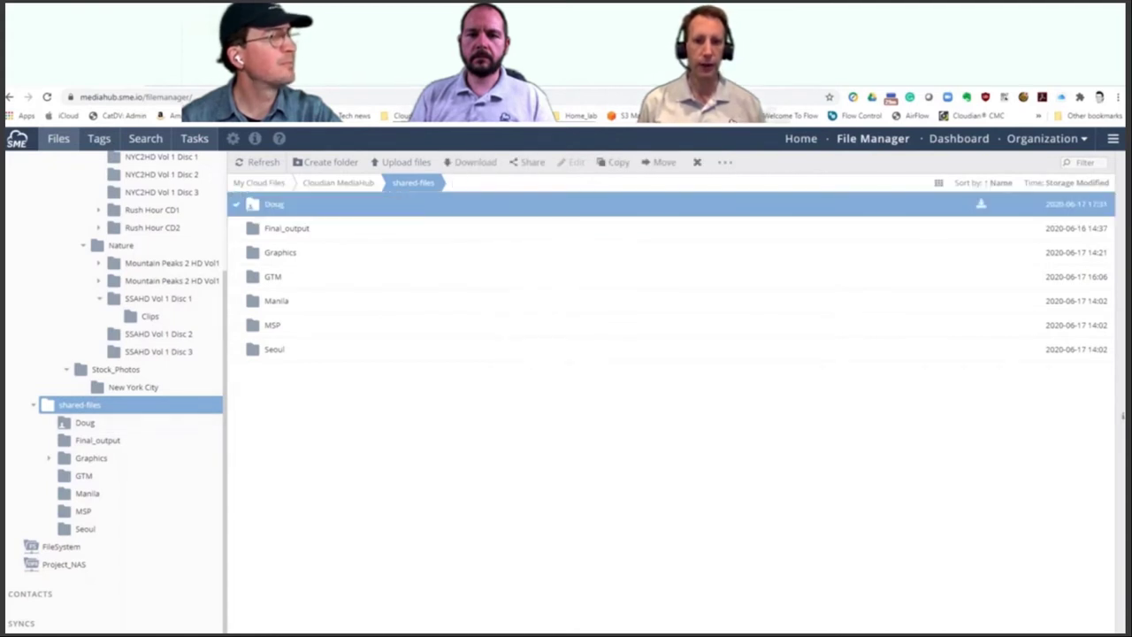
click(532, 167)
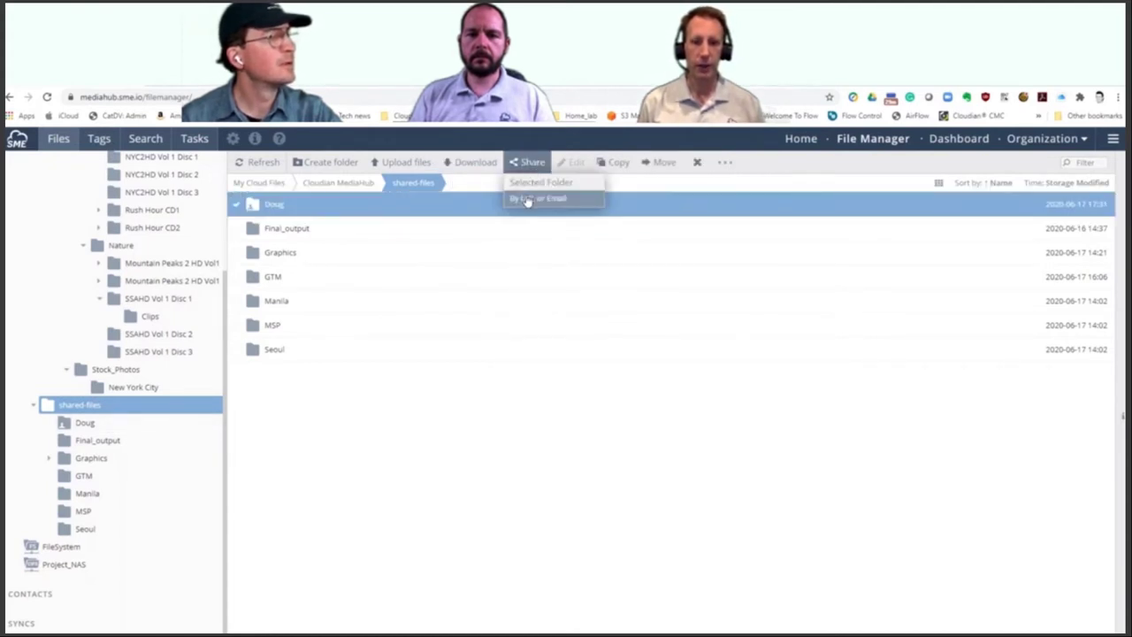
click(529, 200)
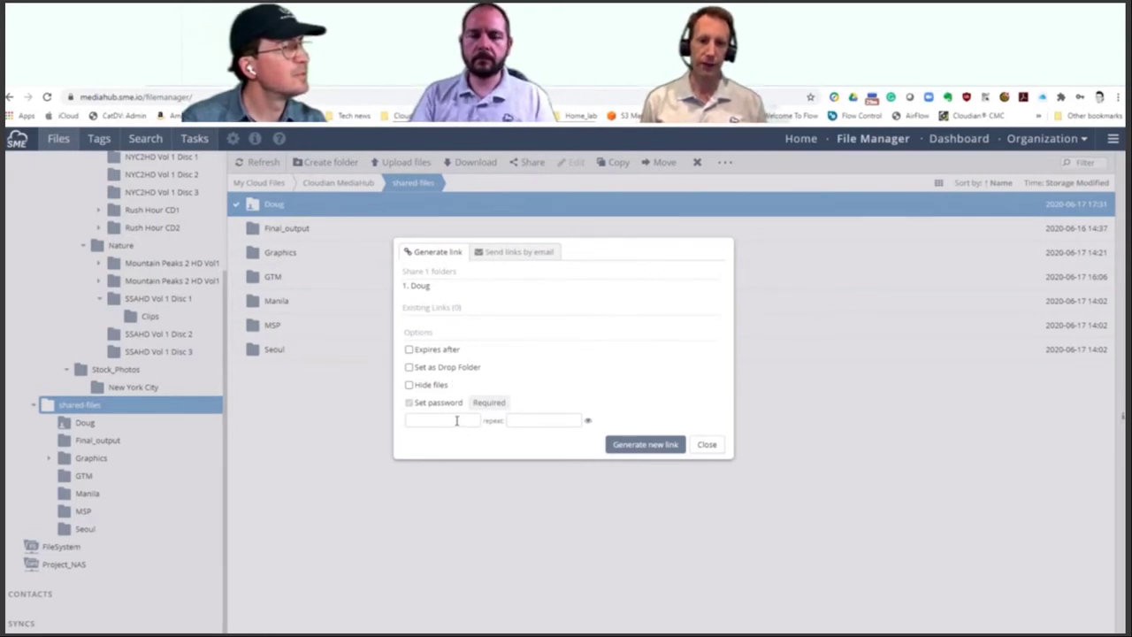
Step: Make the share link expire after 1 day and let recipients upload into the folder
click(409, 350)
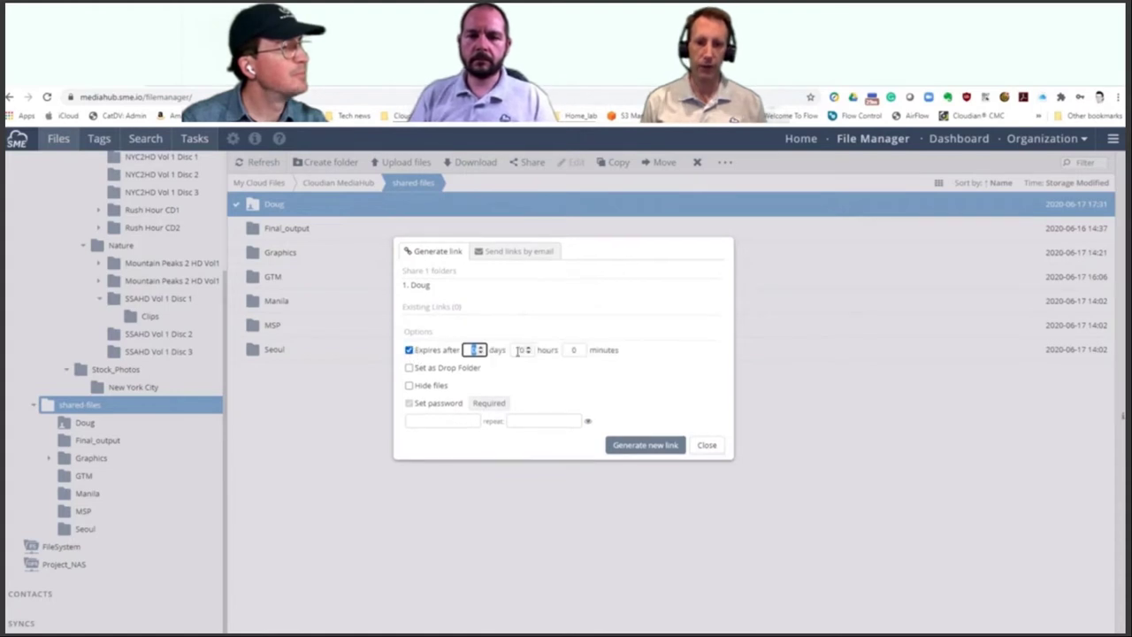
click(482, 348)
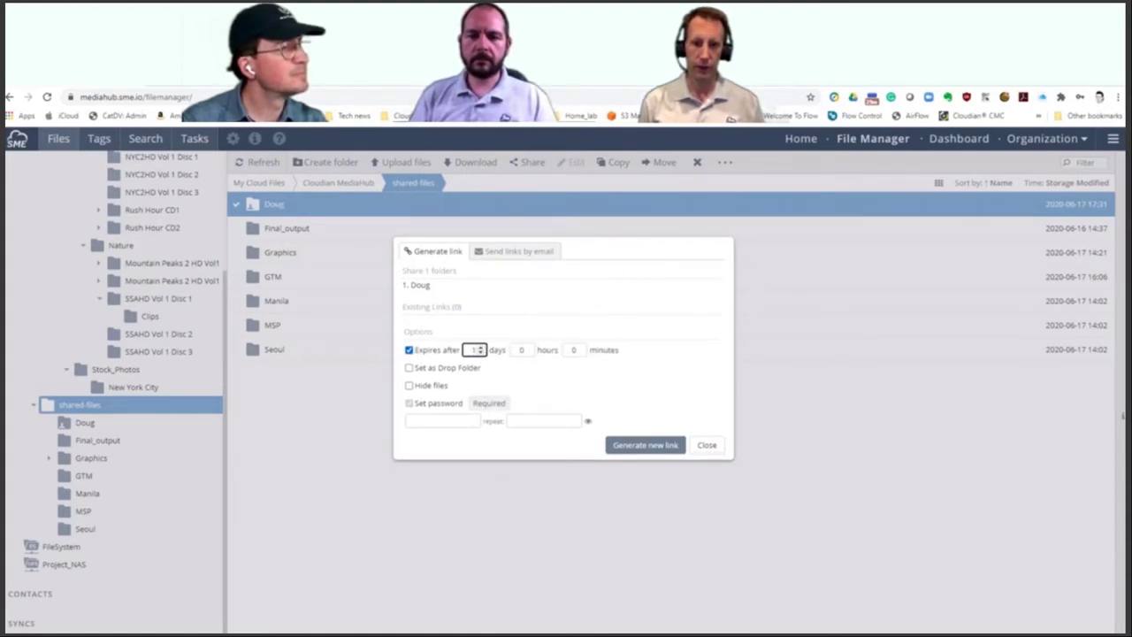
click(409, 368)
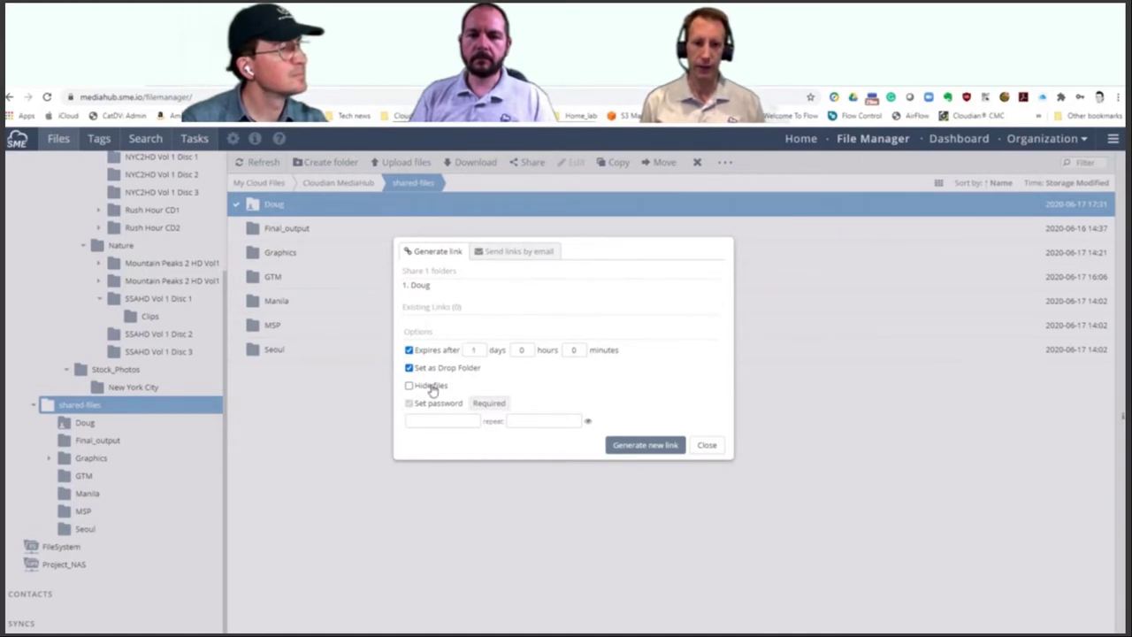
Step: Enter a password for the share link and type it again to confirm
click(434, 419)
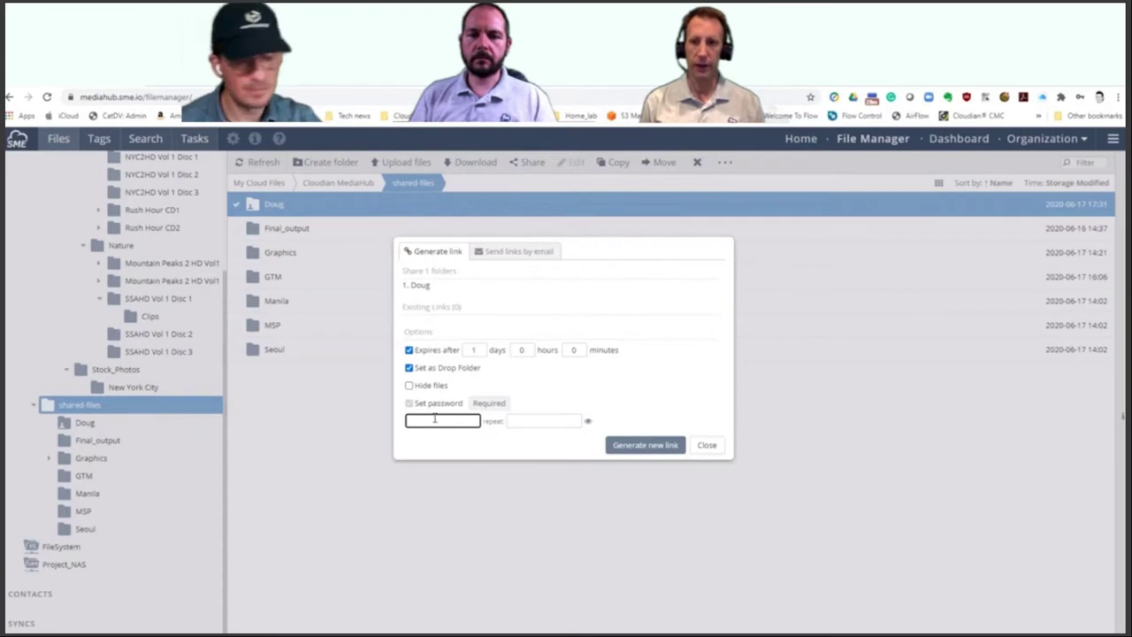
text(1234)
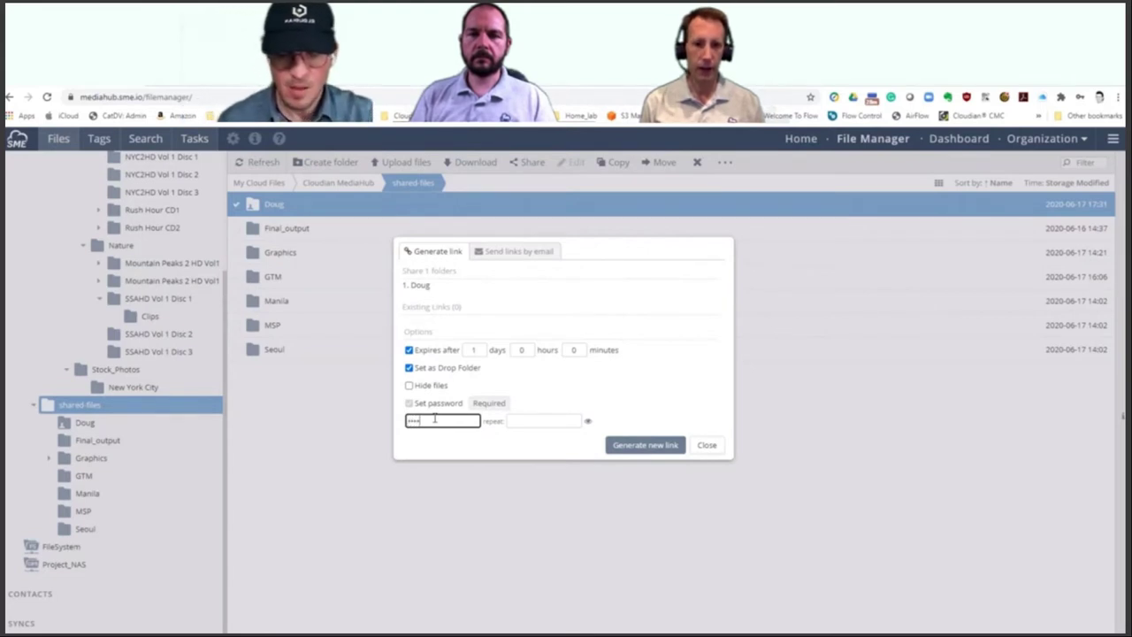
text(56)
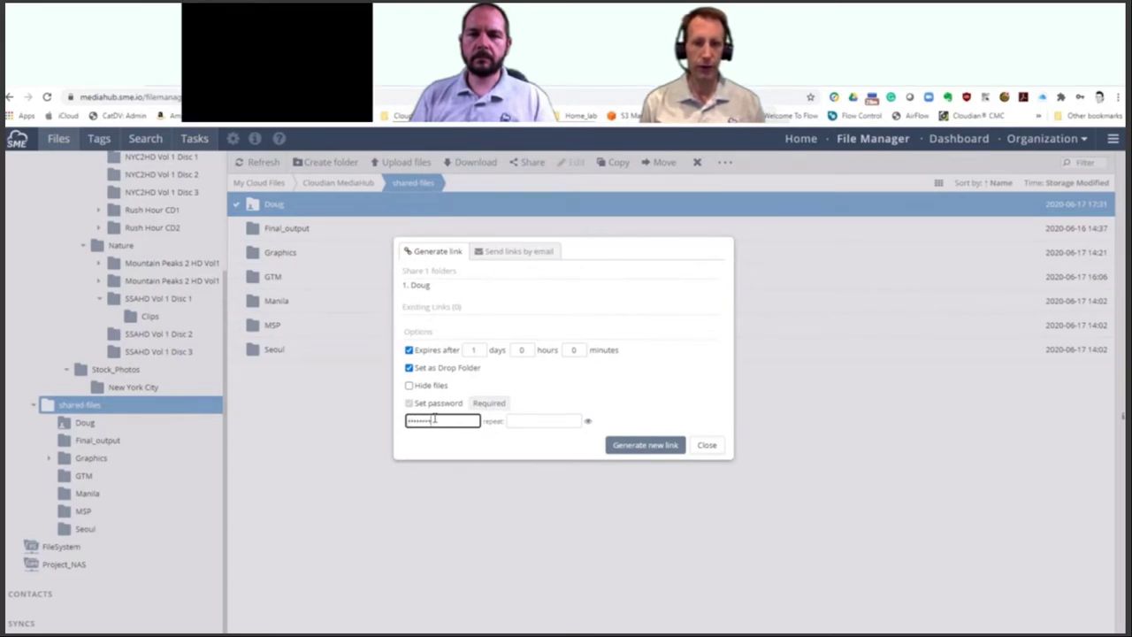
click(527, 421)
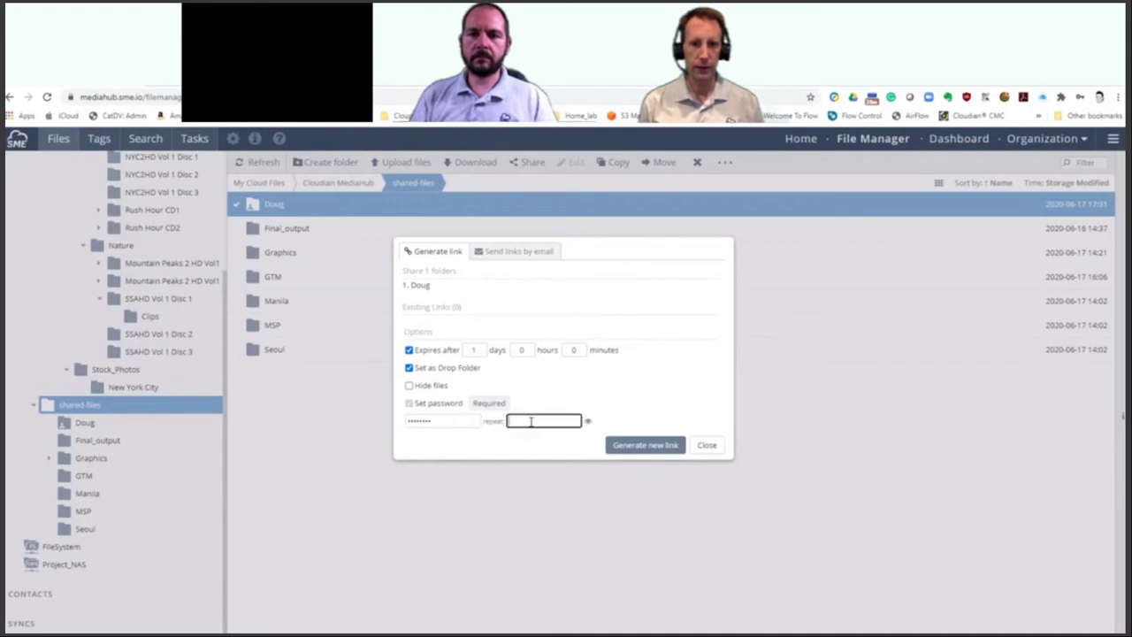
text(12345678)
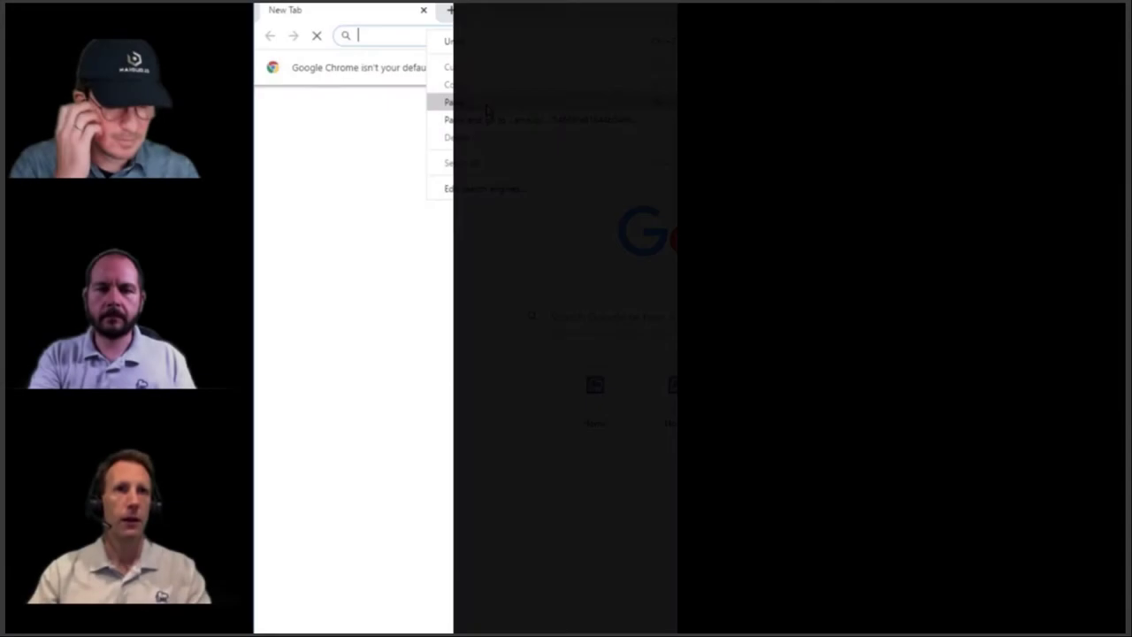
Step: Paste the share link into Chrome, enter its password, and open the empty shared folder
right_click(432, 35)
click(487, 104)
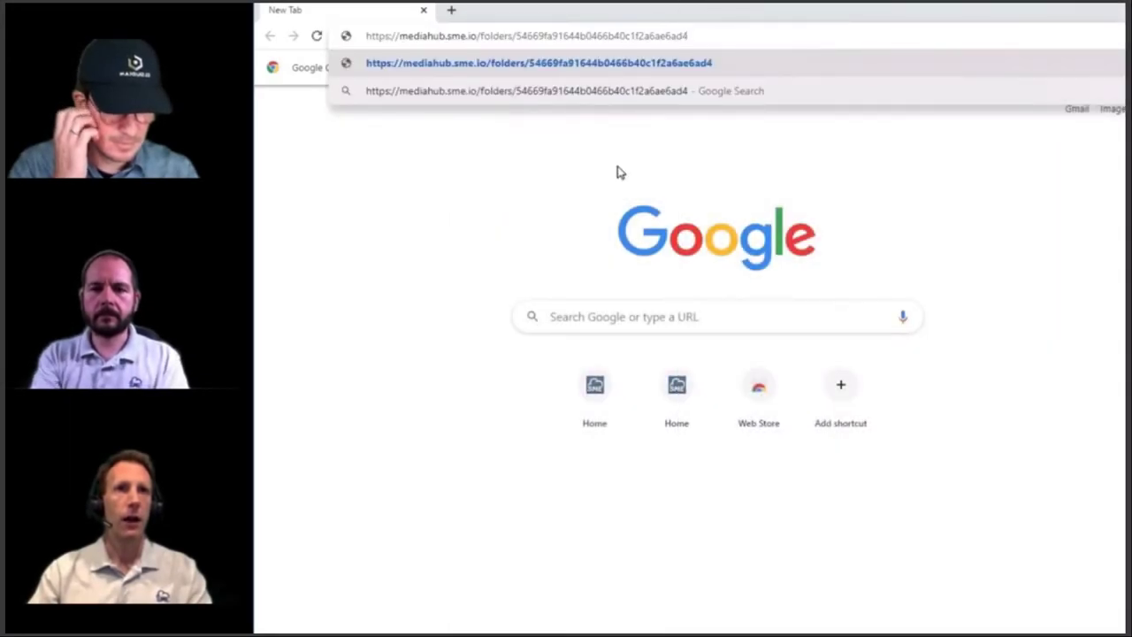
key(Return)
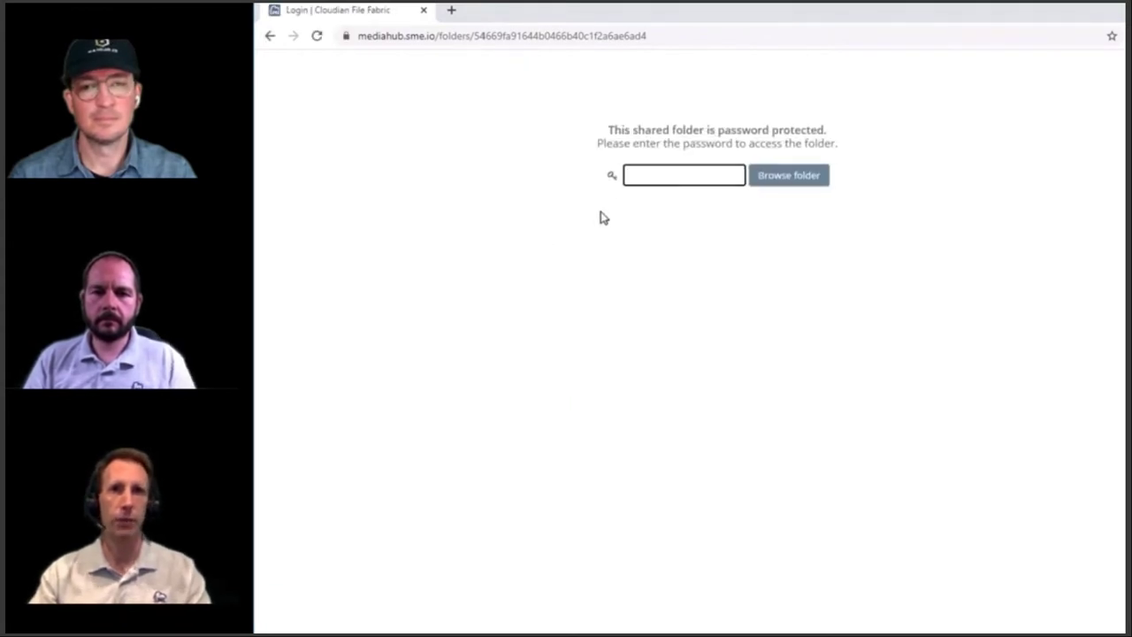
text(•••••)
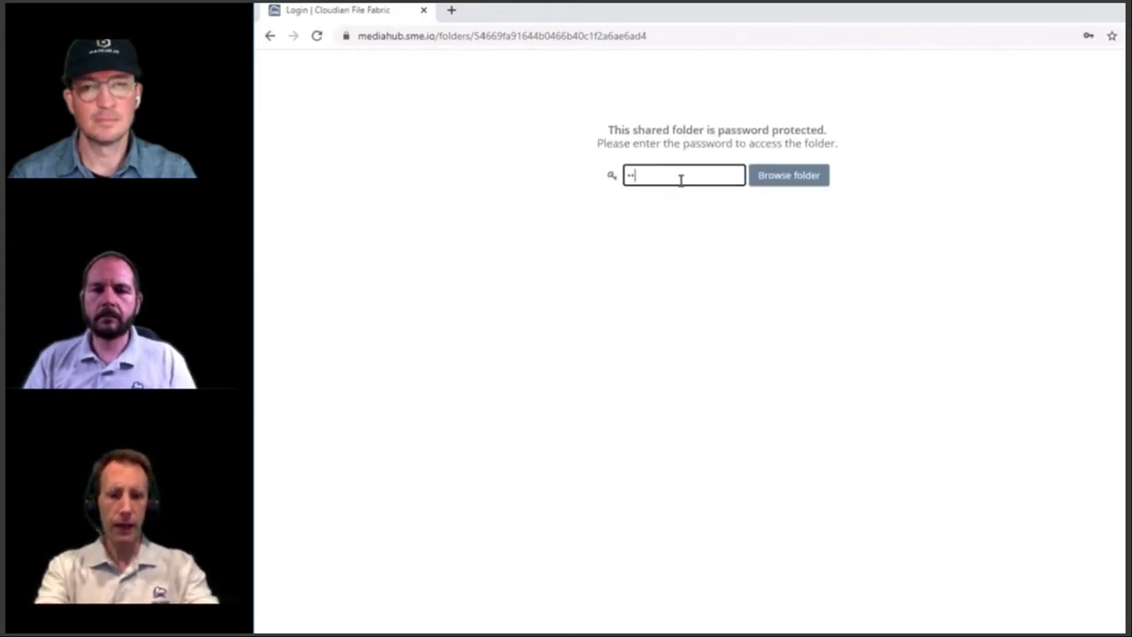
text(•)
key(Return)
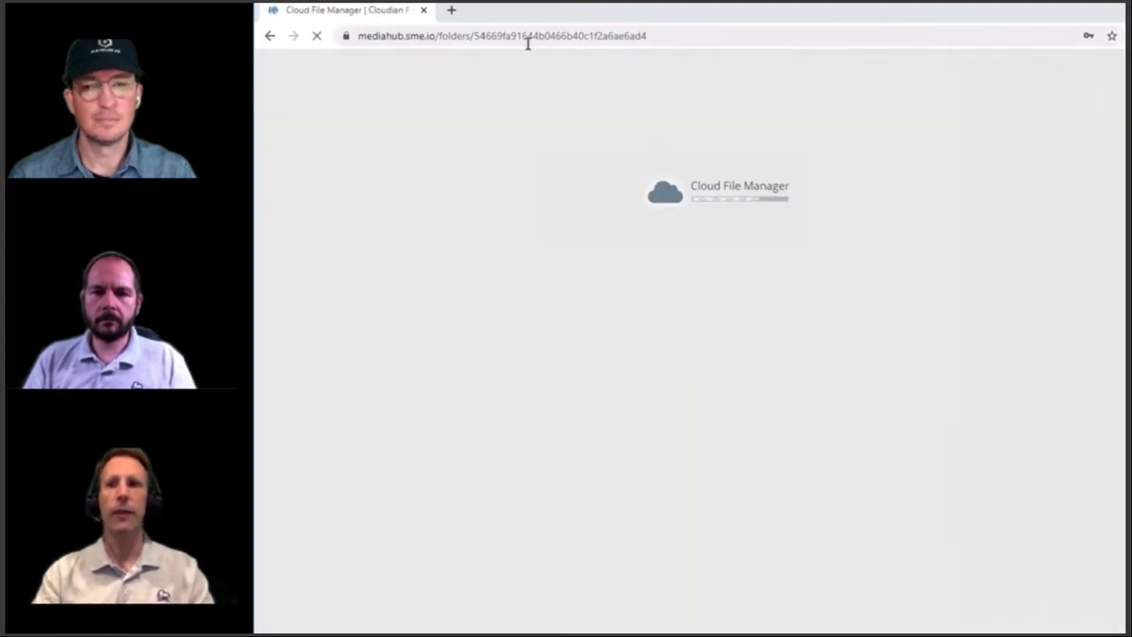
drag(551, 7, 642, 37)
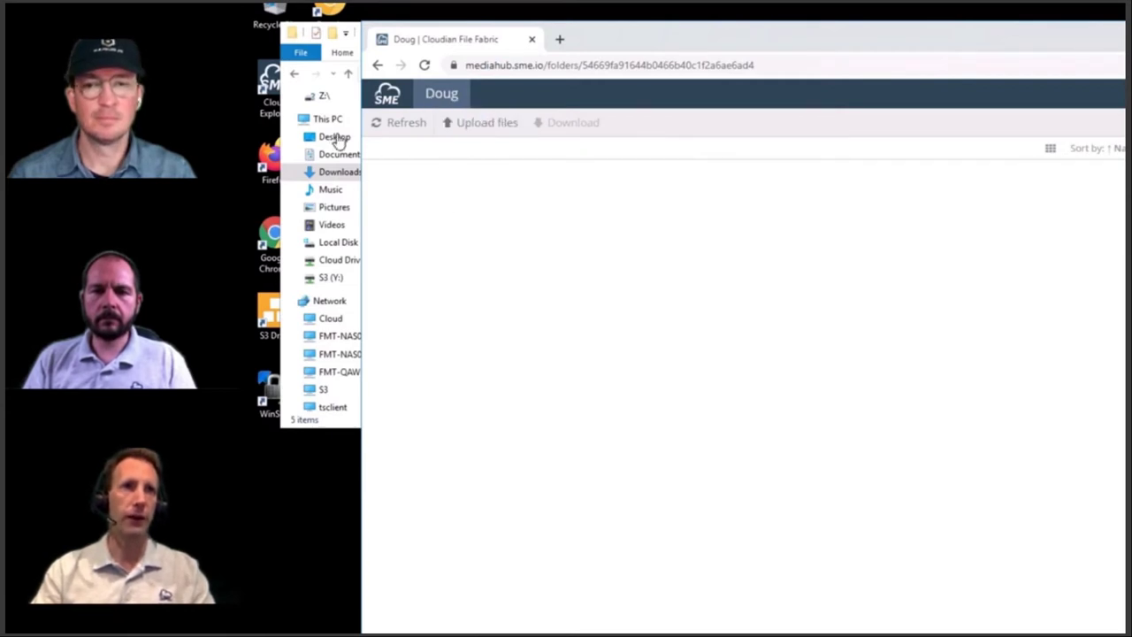
Step: Upload the four Lower_Third .mov files from the Cloudian Webinar folder into the shared folder
click(331, 177)
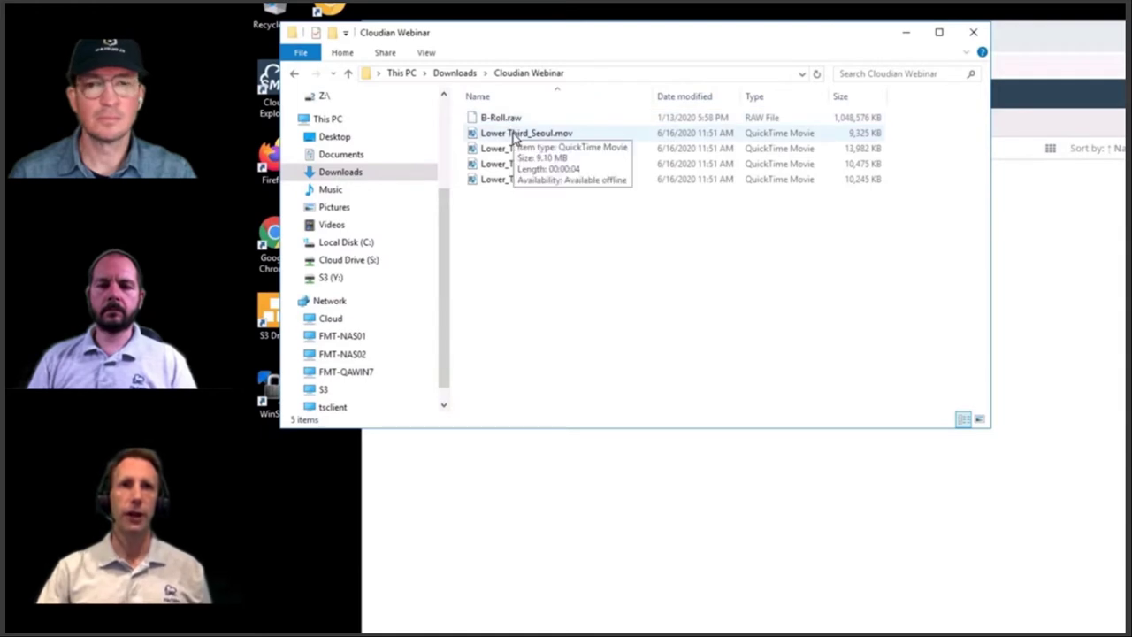
click(513, 134)
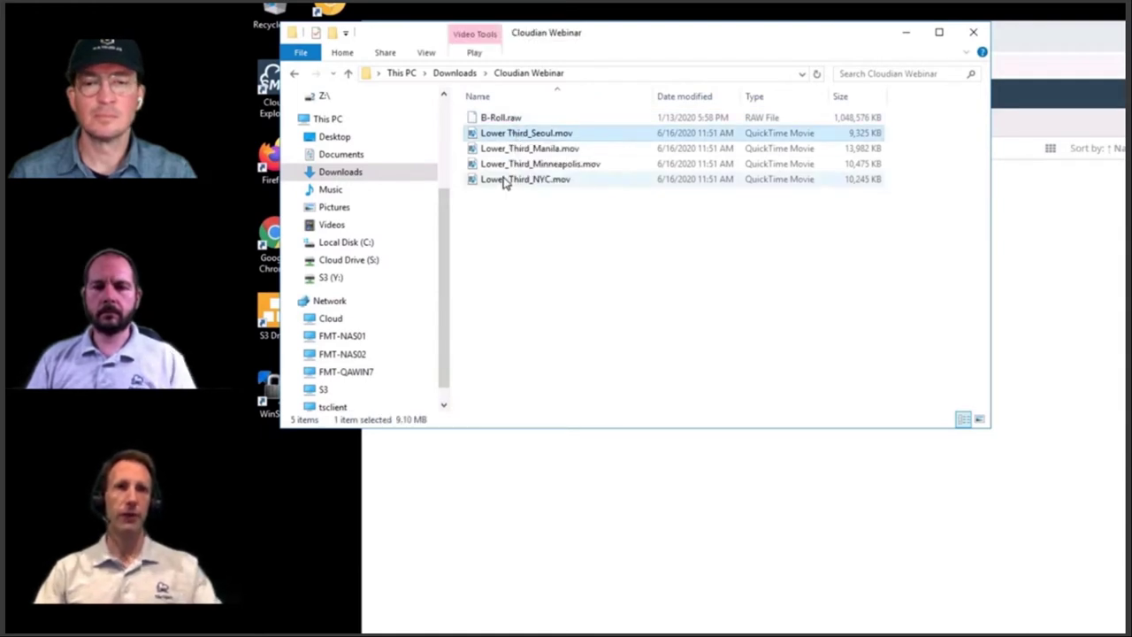
shift+click(509, 179)
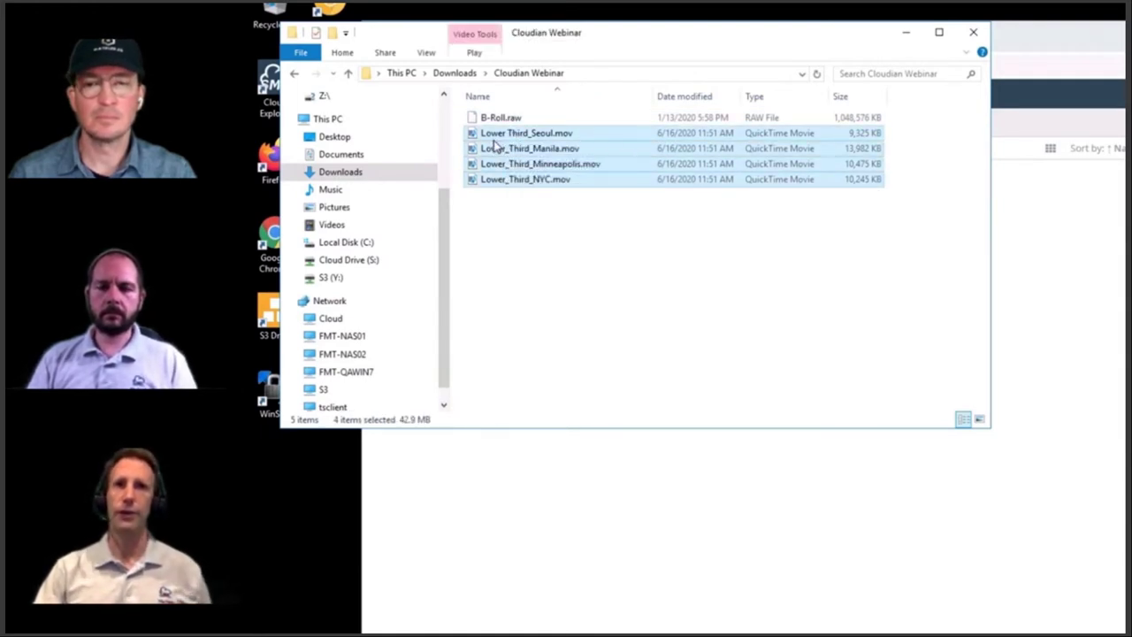
drag(491, 142, 832, 510)
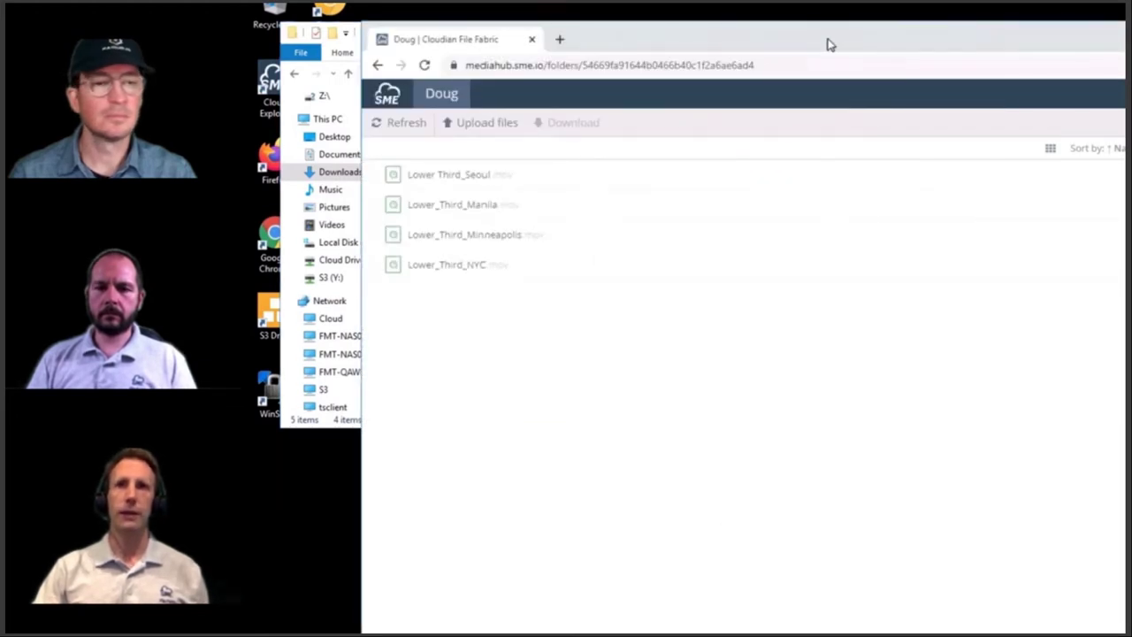
drag(826, 43, 809, 43)
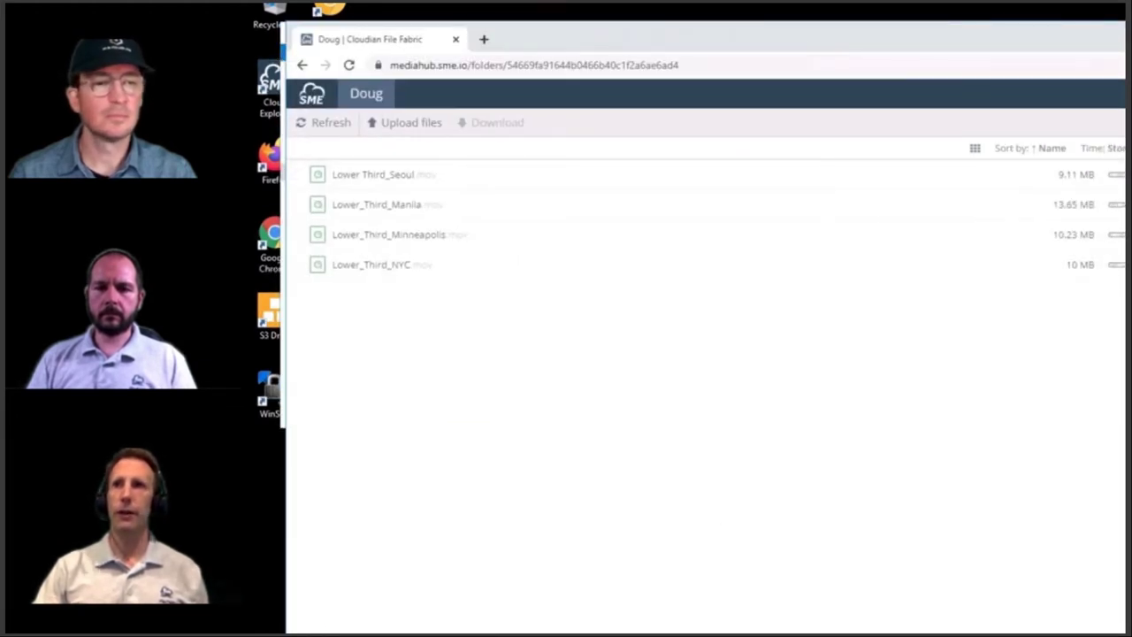
Step: Move the browser window aside, bring File Explorer to the front, and select B-Roll.raw
drag(1053, 43, 1034, 37)
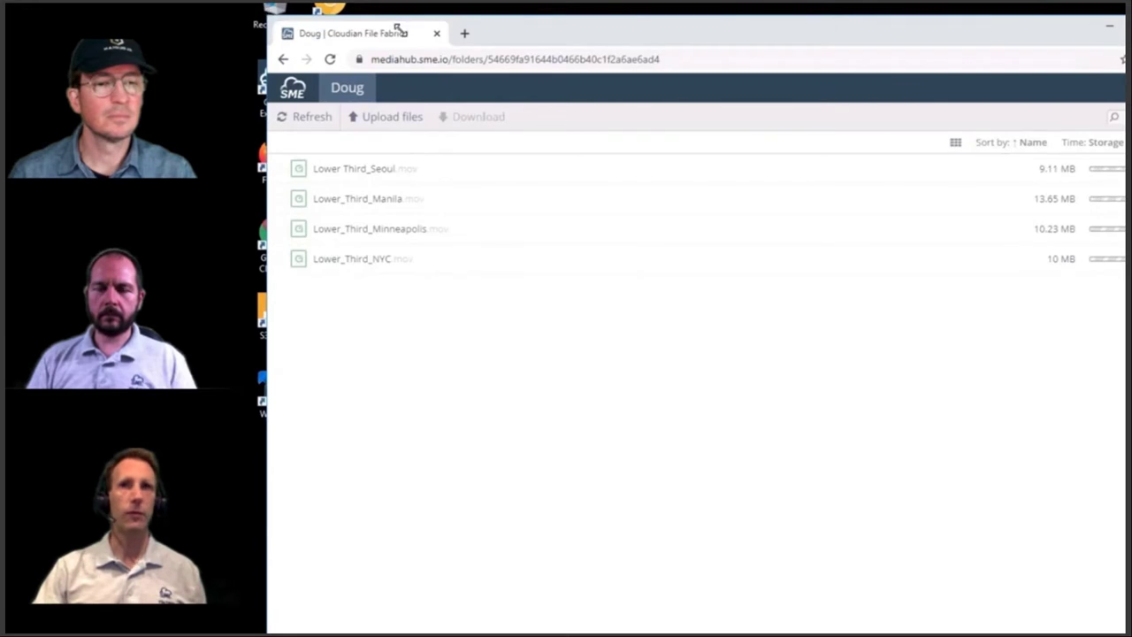
drag(398, 26, 635, 68)
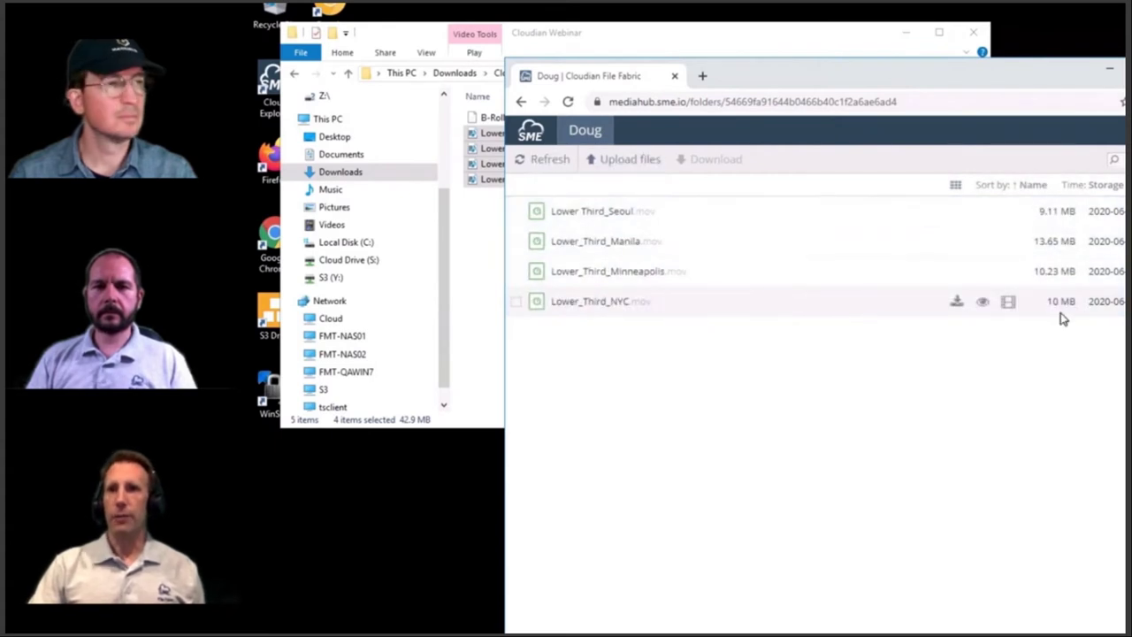
click(635, 33)
click(522, 119)
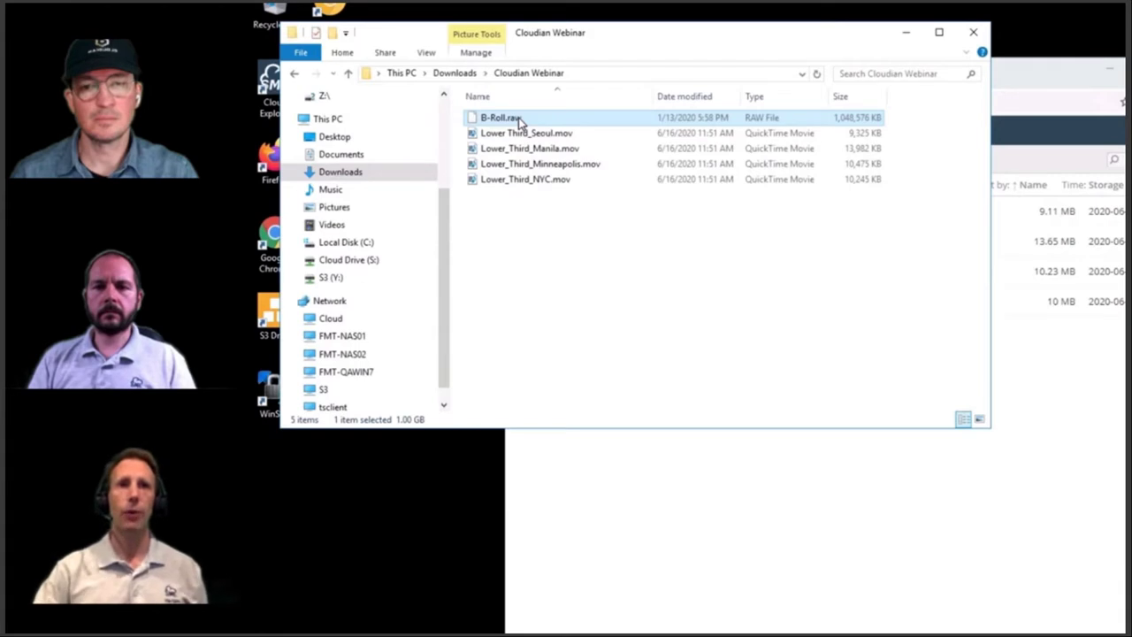
Step: Upload B-Roll.raw (1 GB) into the shared folder and show its speed and progress details
drag(518, 118, 723, 508)
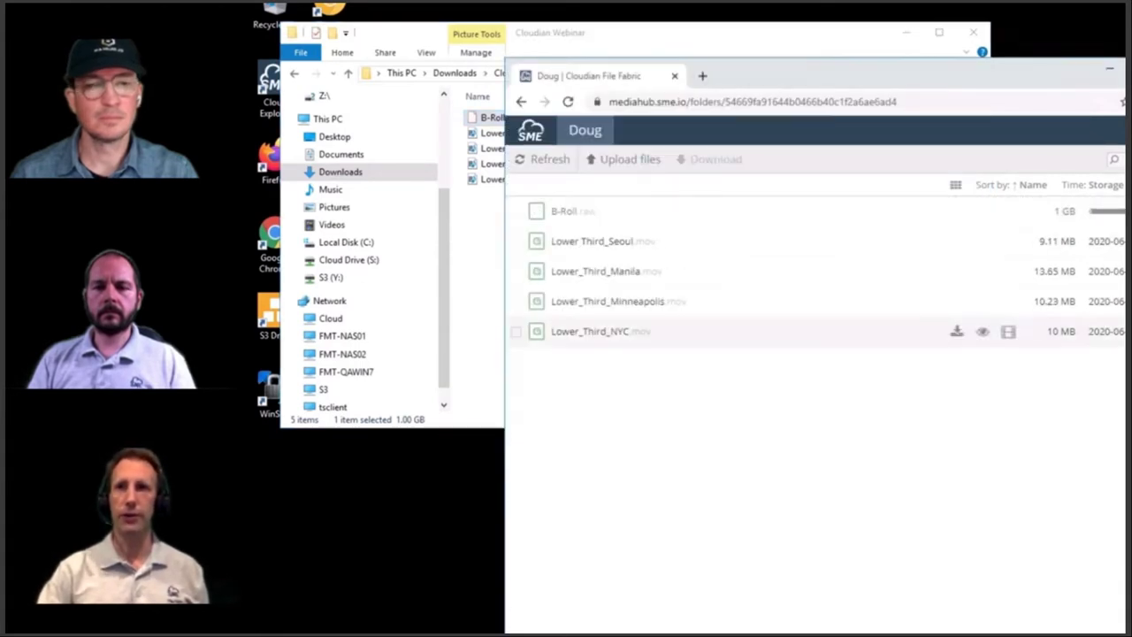
mouse_move(1106, 226)
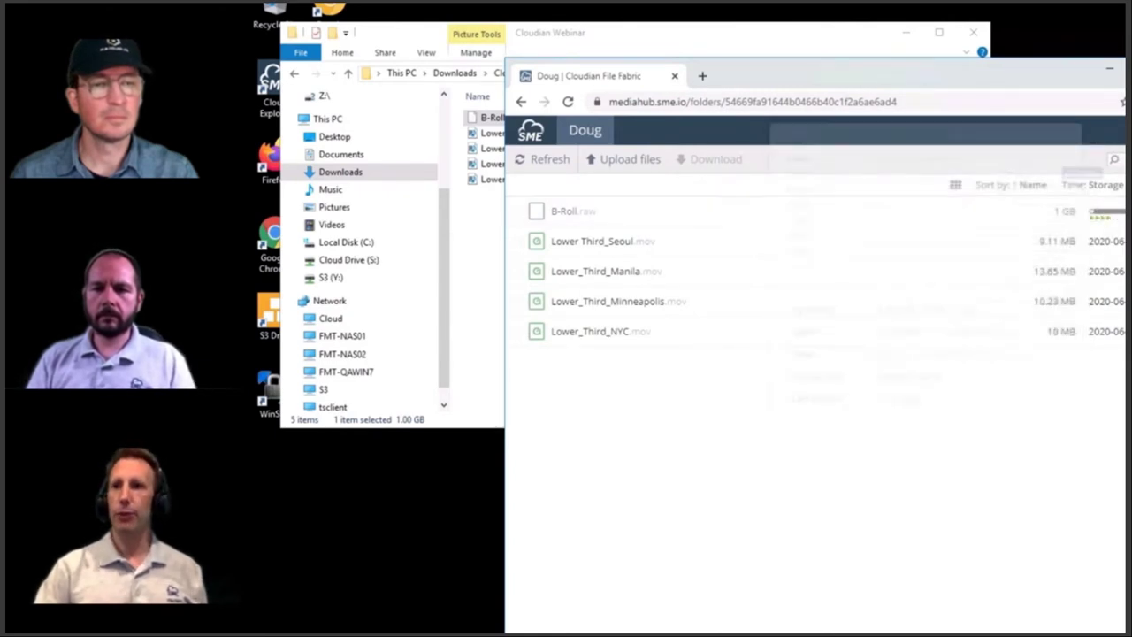
drag(912, 80, 845, 75)
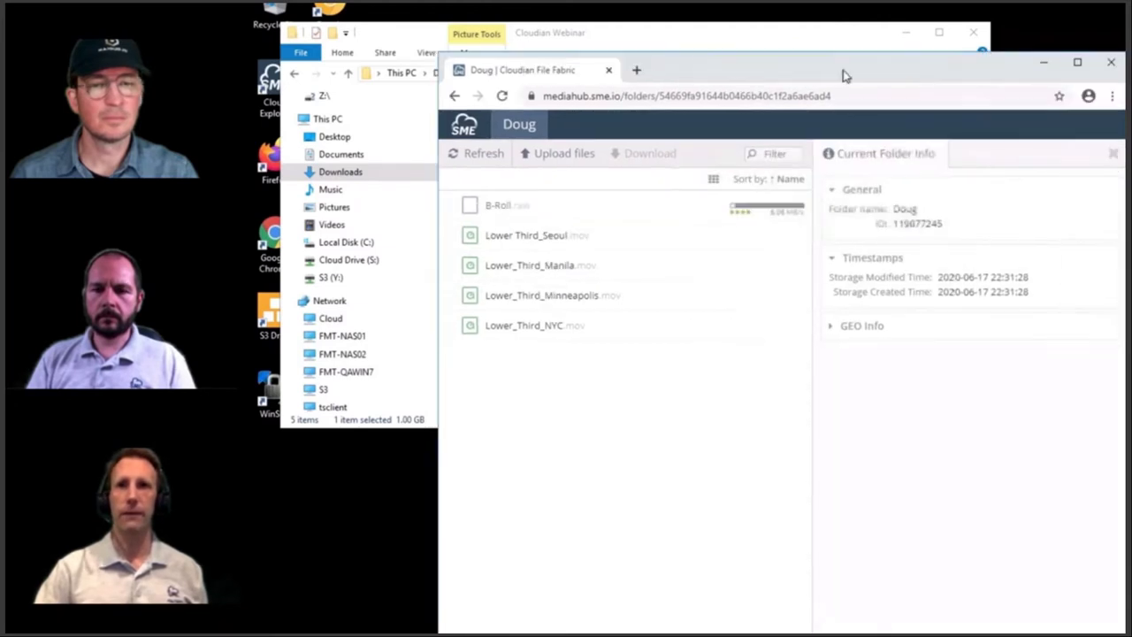
click(450, 205)
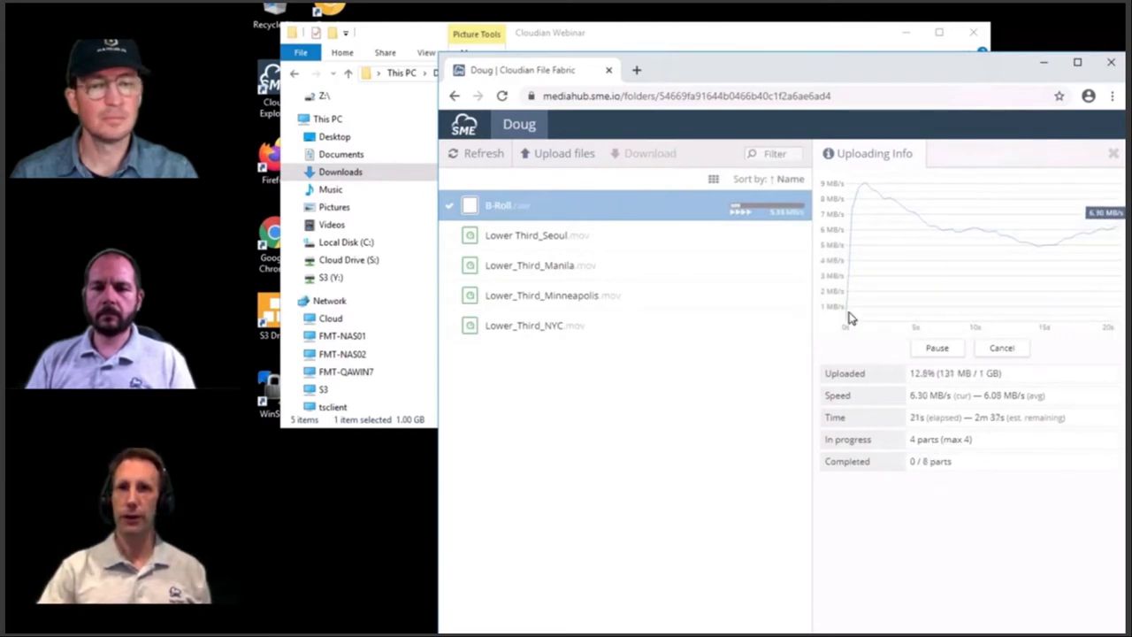
Step: Check the Doug folder's B-Roll, four Lower_Third files and NYC215H1 while B-Roll.raw uploads
mouse_move(849, 317)
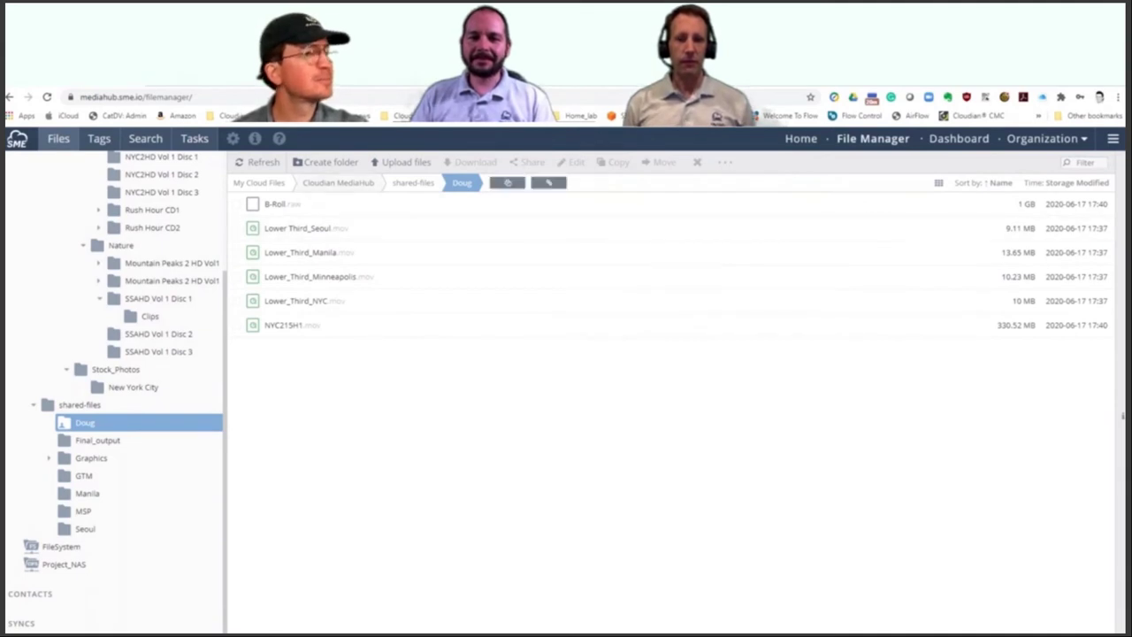
Step: Refresh the Doug folder list, close its Explorer window and return to Premiere Pro
click(263, 162)
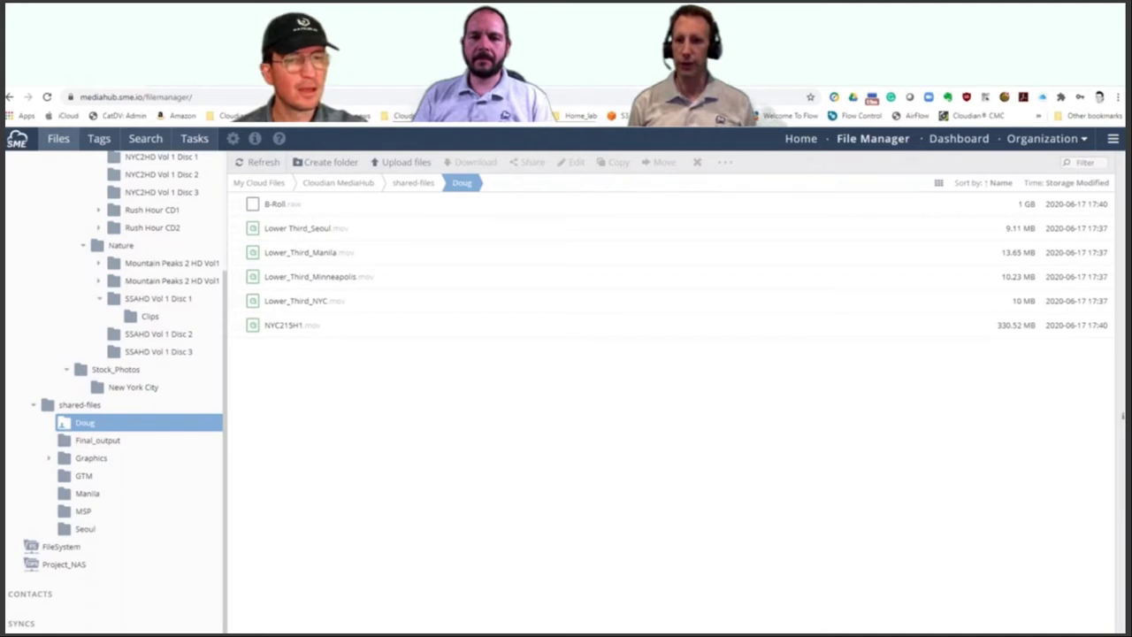
key(alt+Tab)
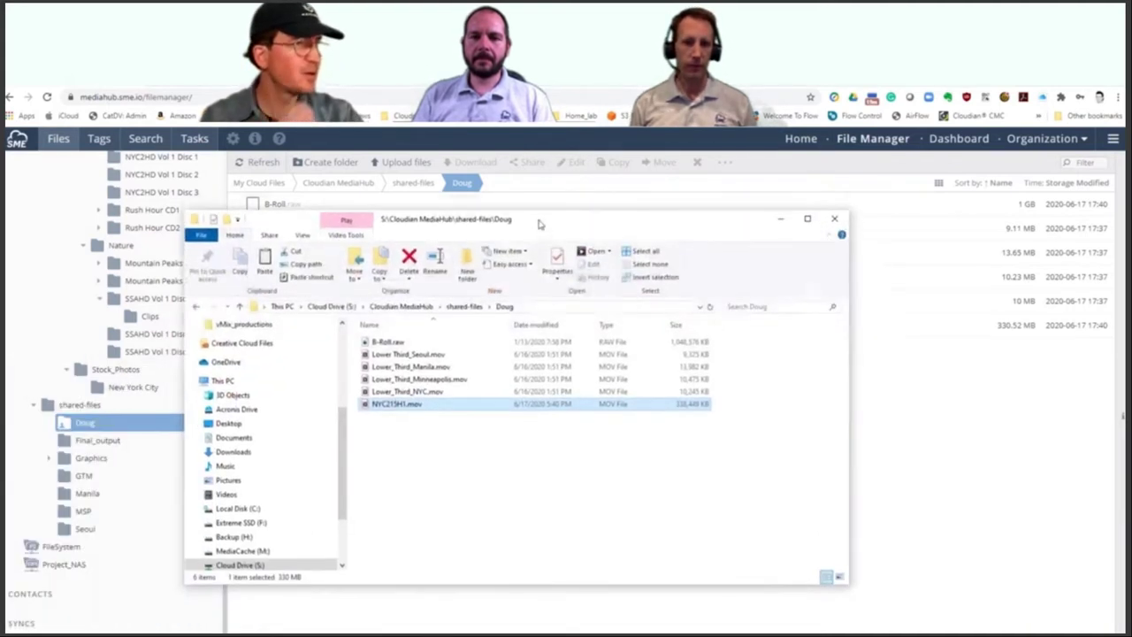
click(827, 219)
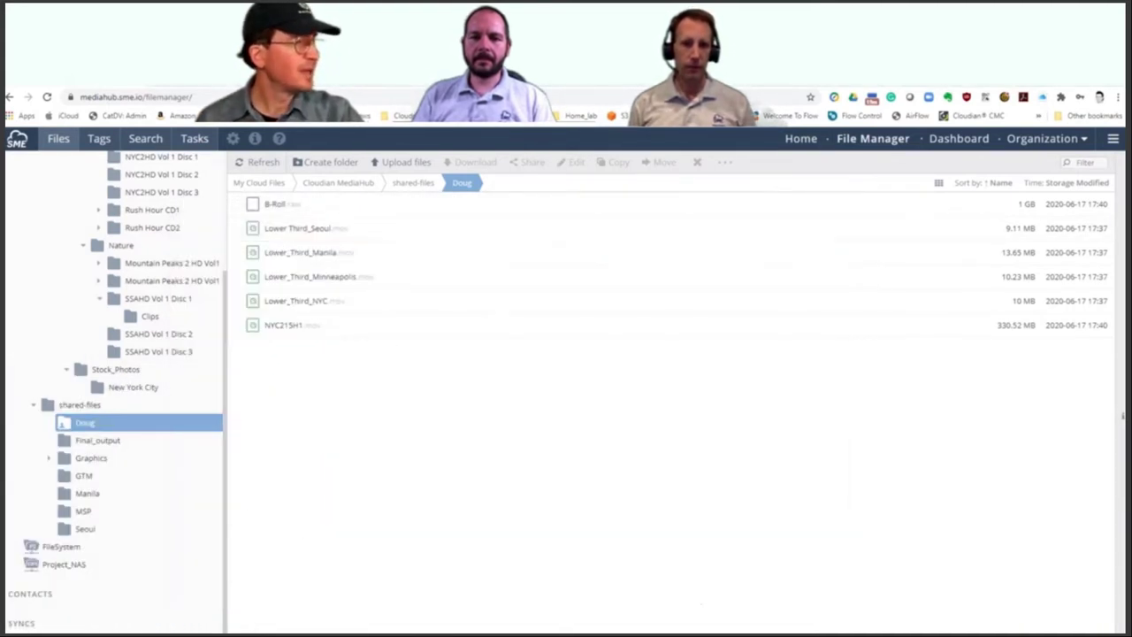
key(alt+Tab)
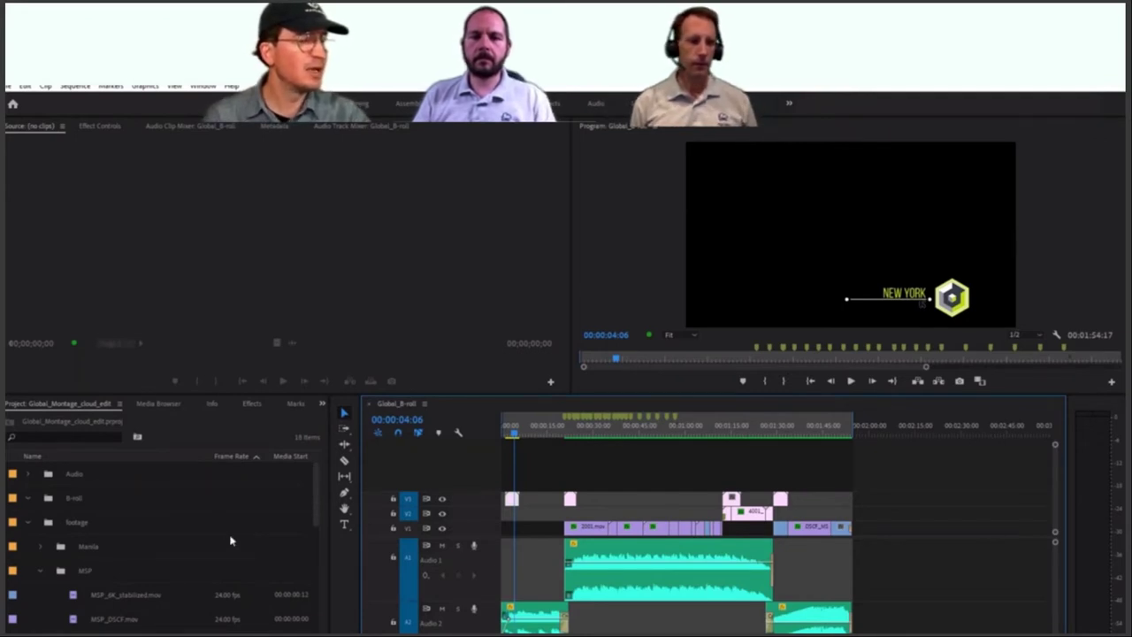
Step: Open the empty B-roll bin from the Project panel in a separate Bin tab
click(81, 499)
click(81, 498)
double_click(48, 499)
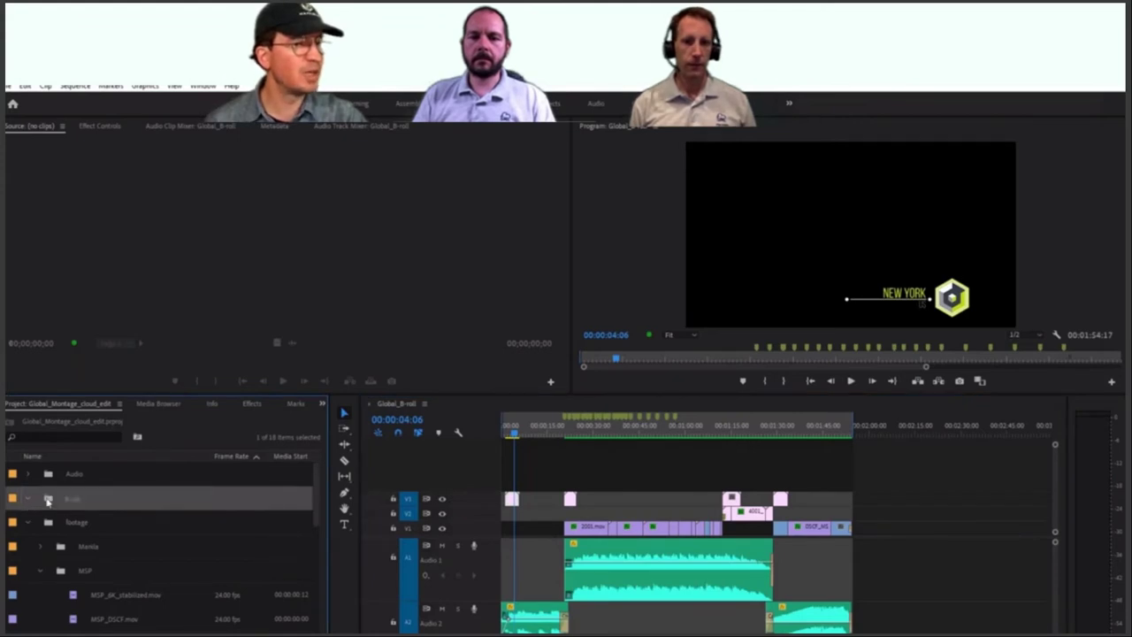
Step: Browse to Cloud Drive (S:) > Cloudian MediaHub > shared-files > Doug and select NYC215H1.mov
key(ctrl+i)
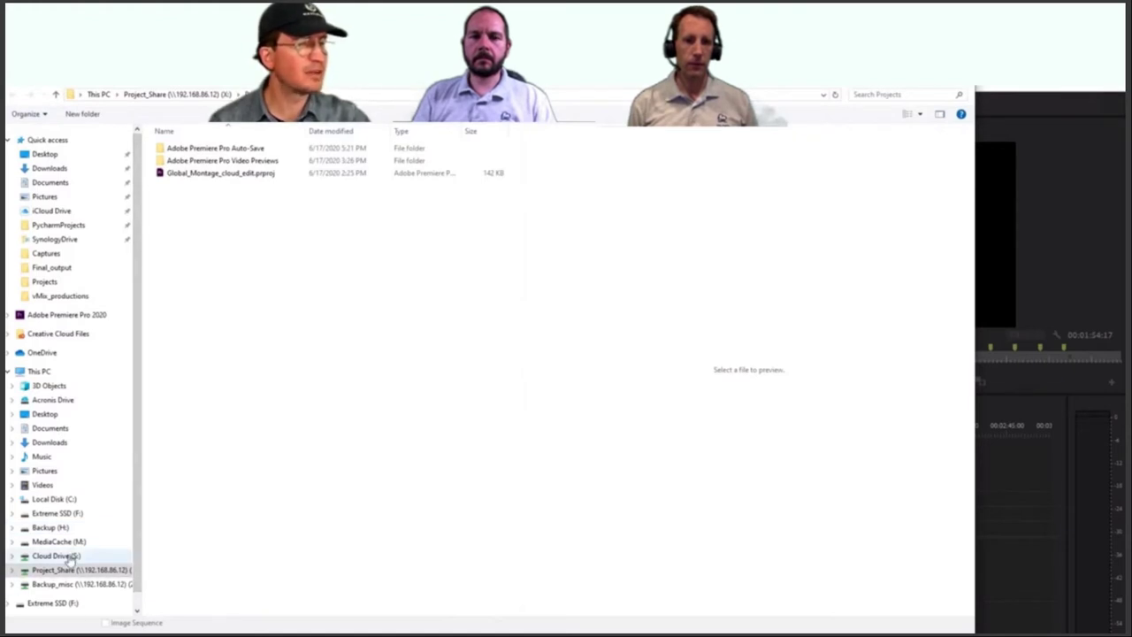
click(55, 556)
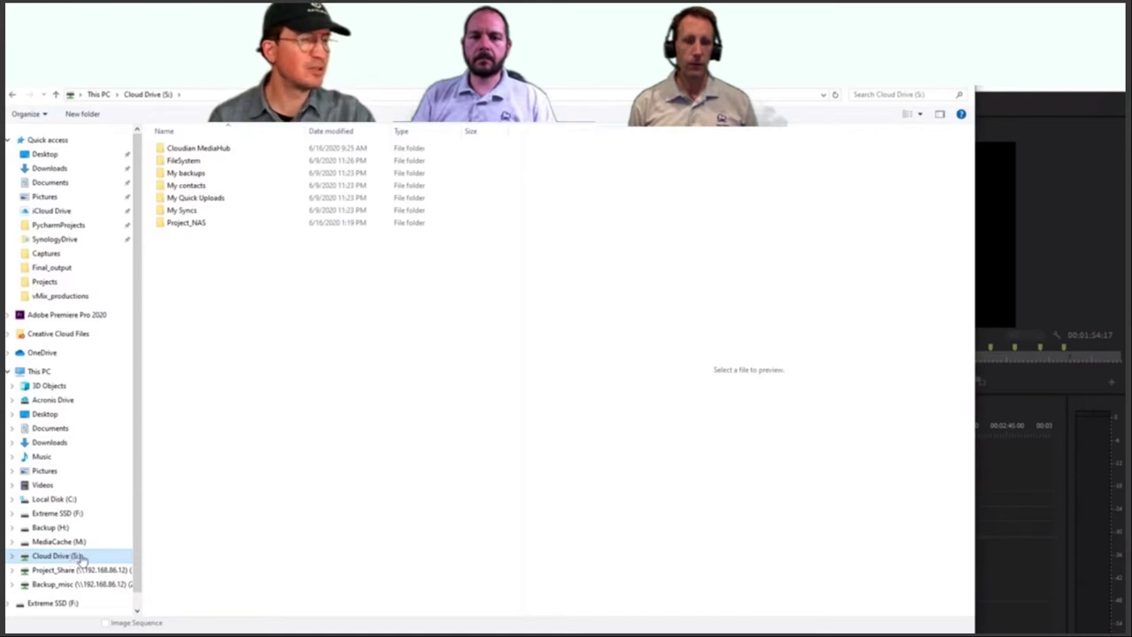
double_click(200, 148)
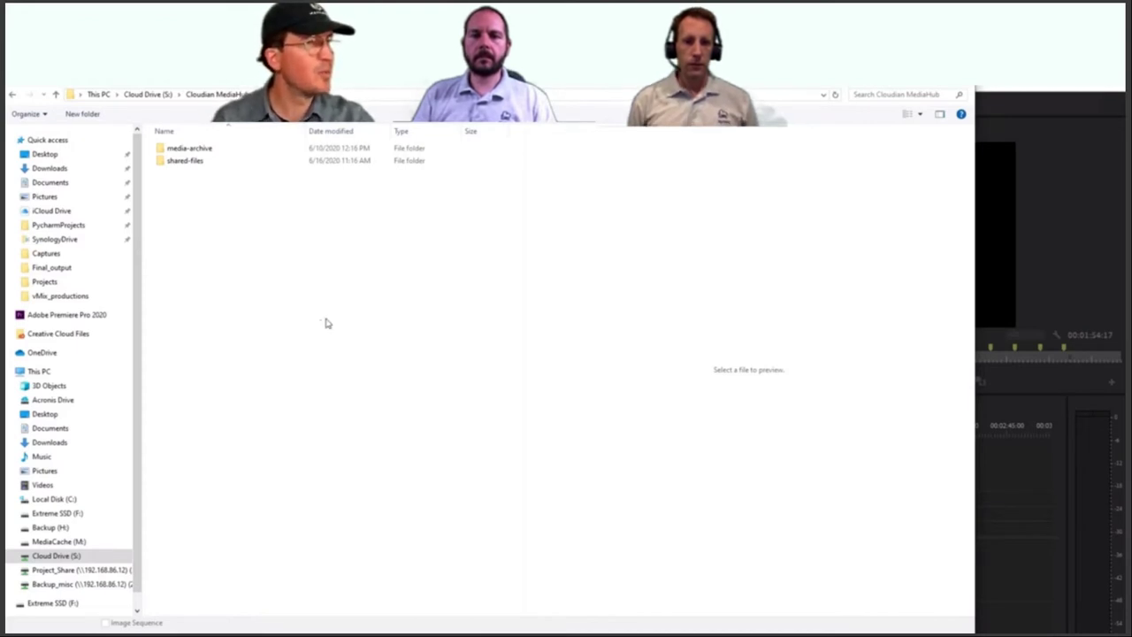
double_click(187, 160)
double_click(182, 152)
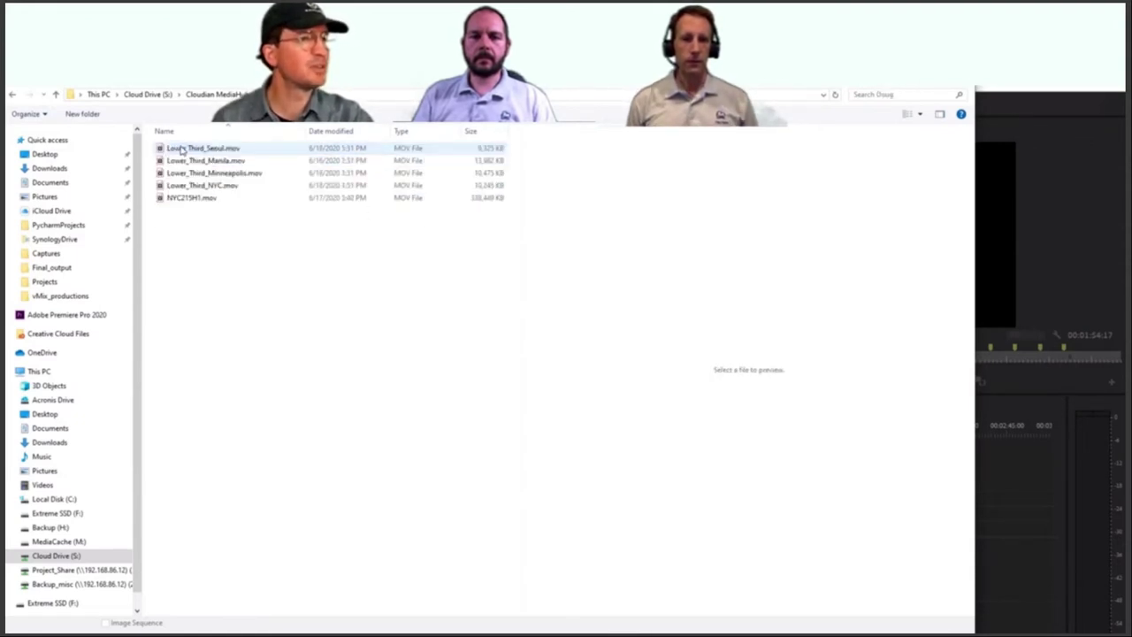
click(185, 200)
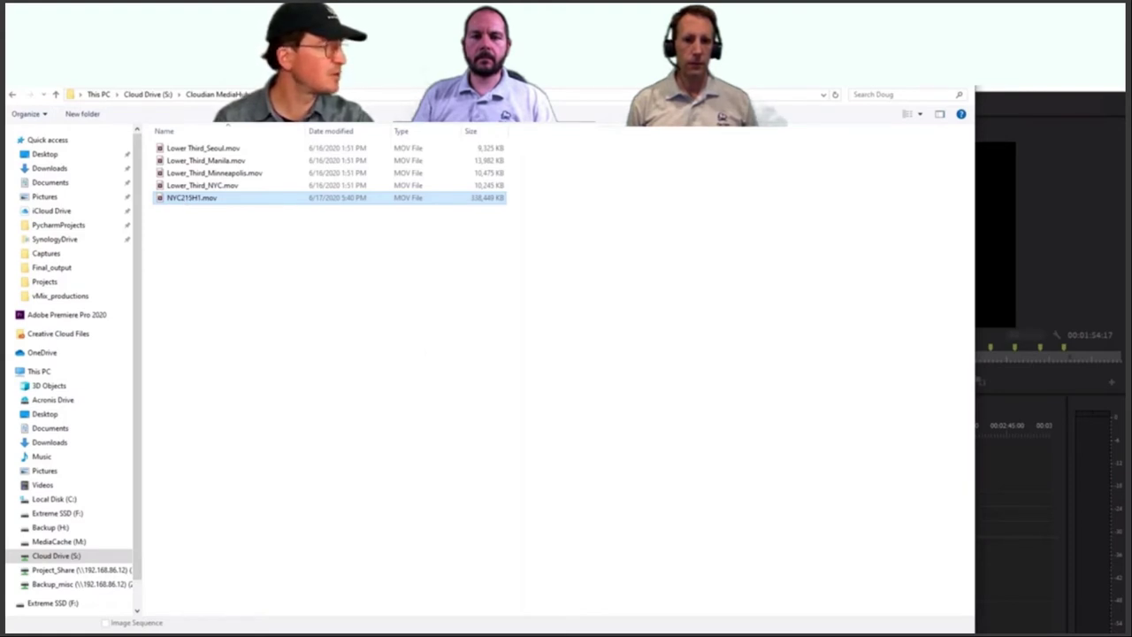
Step: Import NYC215H1.mov into the B-roll bin and load it in the Source monitor
key(Return)
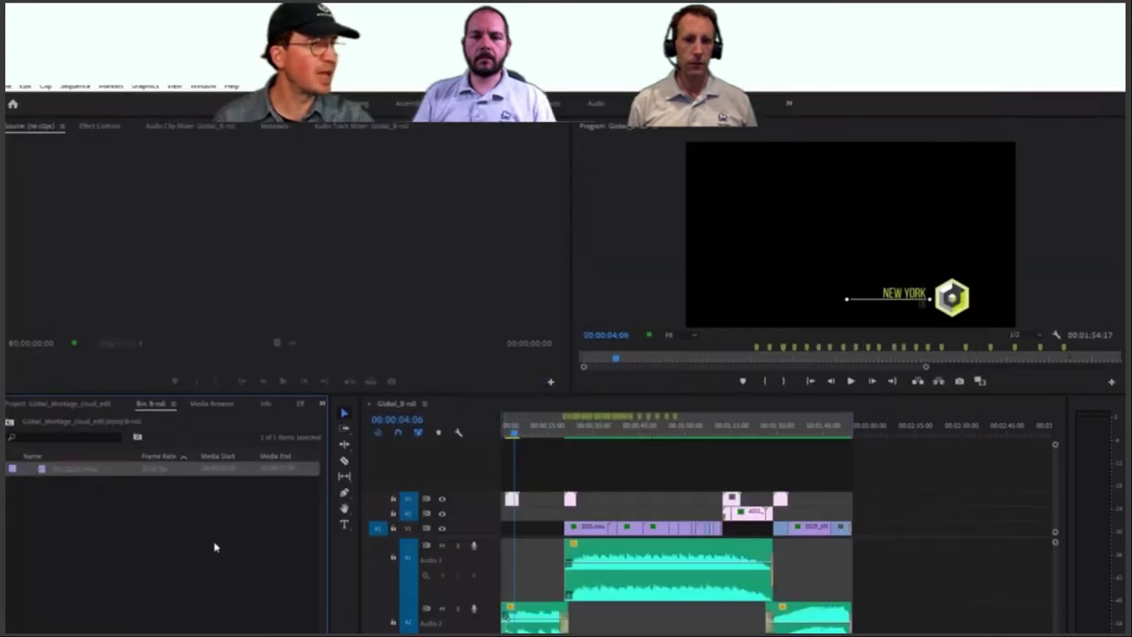
click(76, 480)
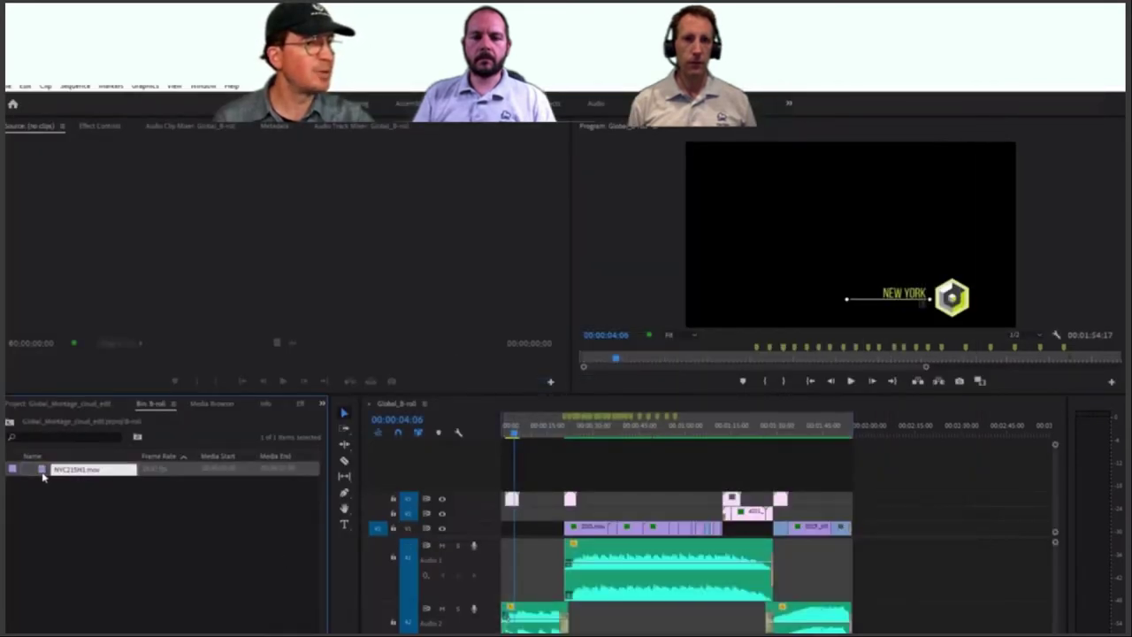
double_click(42, 472)
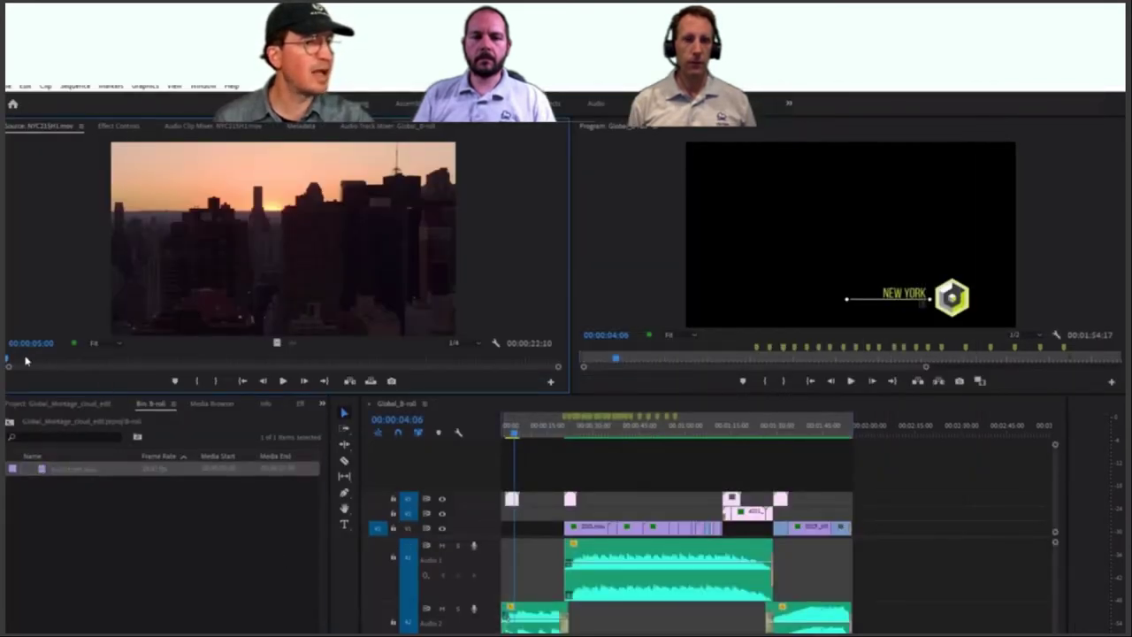
Step: Scrub and play the 00:00:22:10 skyline clip, stopping around 00:00:17:18
drag(23, 361, 278, 360)
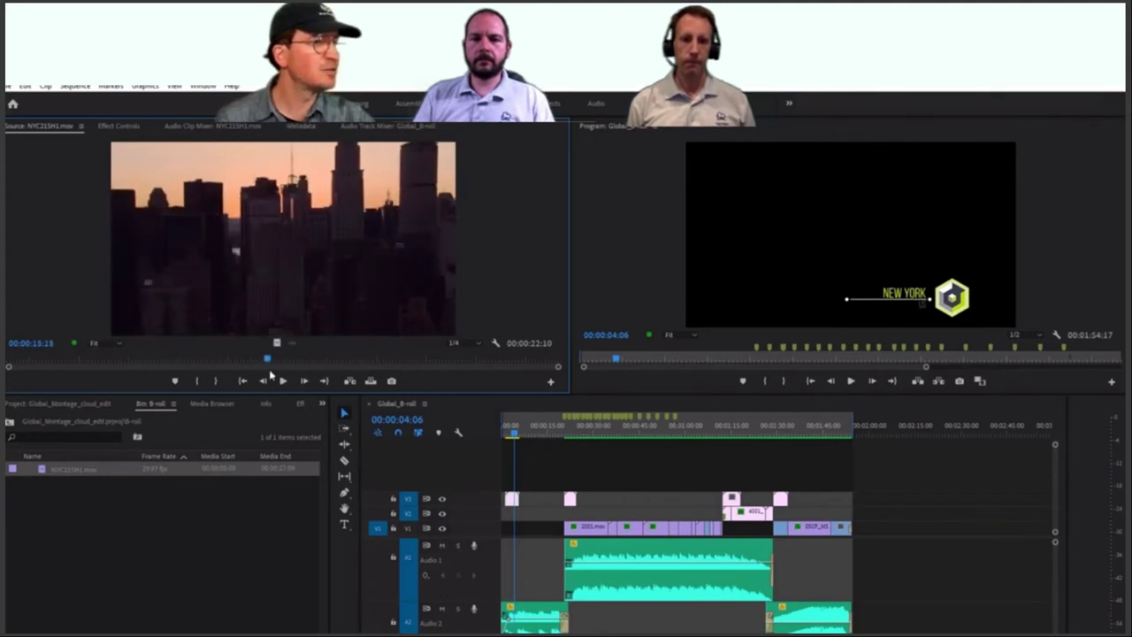
click(283, 380)
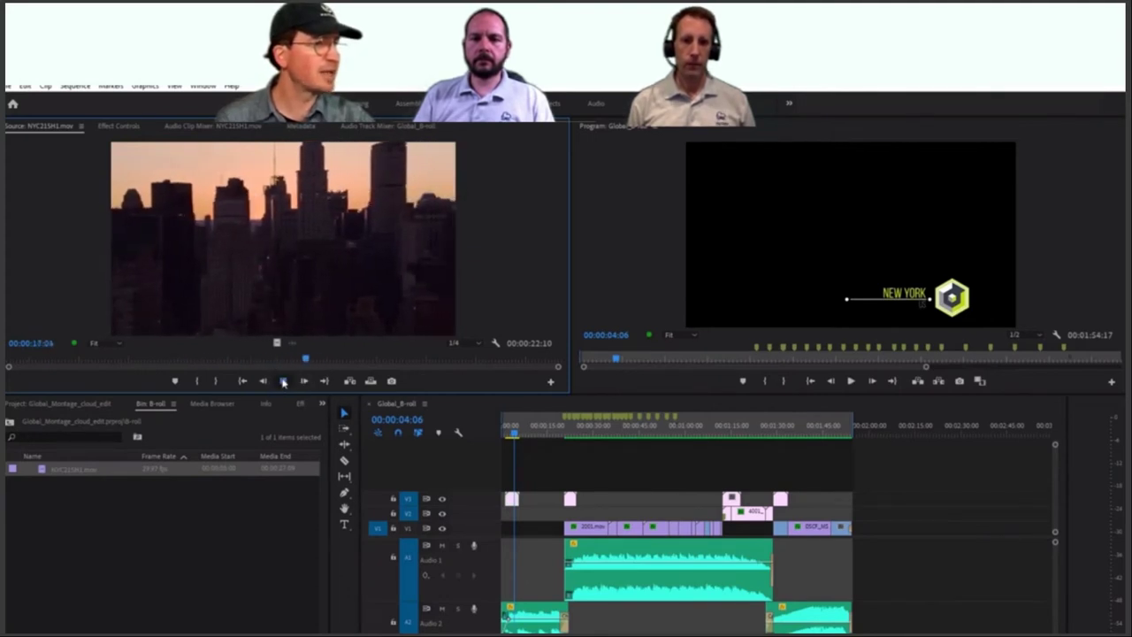
key(space)
drag(360, 363, 315, 363)
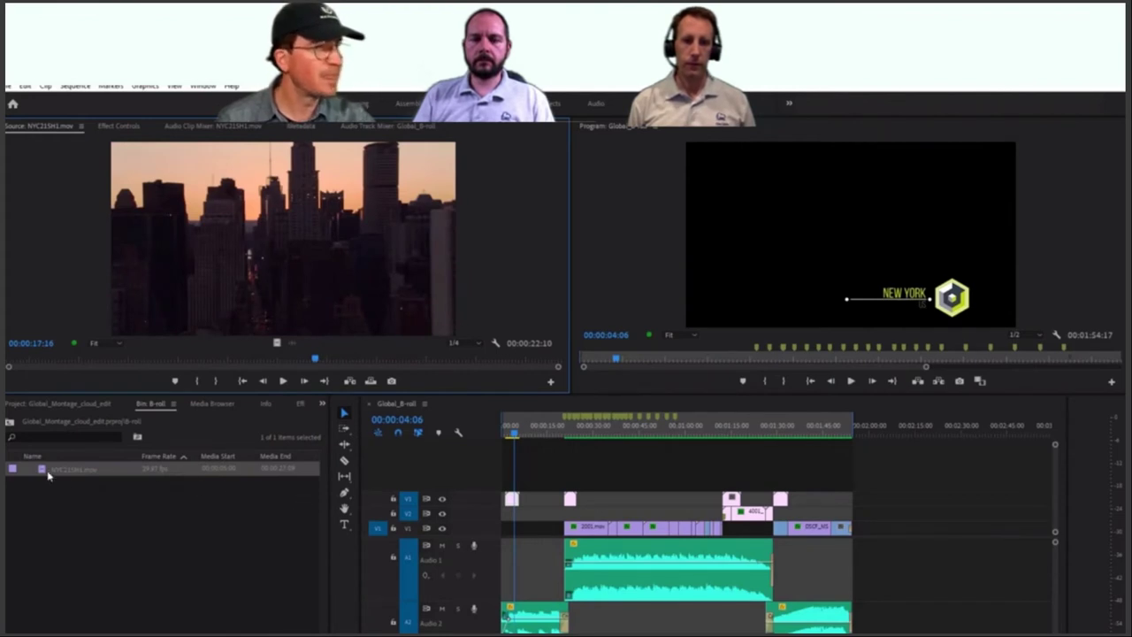
Step: Place NYC215H1.mov at the sequence start on V1 ahead of 2001.mov, then rewind to 00:00:00:00
drag(43, 472, 496, 516)
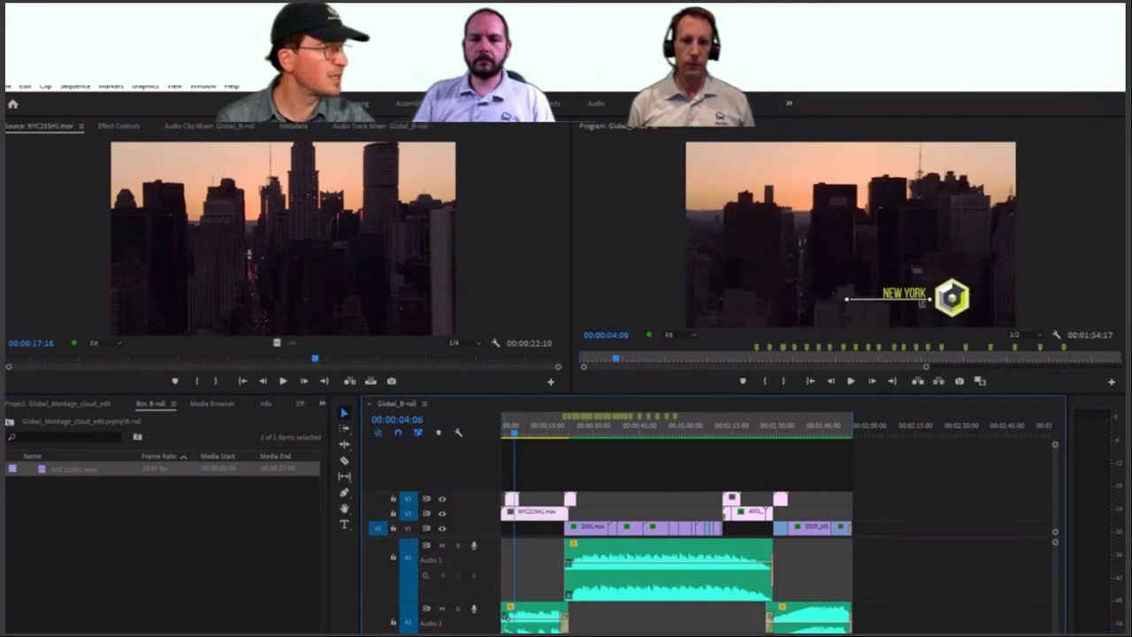
mouse_move(506, 515)
mouse_down()
mouse_move(543, 524)
mouse_move(538, 534)
mouse_move(511, 514)
mouse_move(523, 528)
mouse_move(508, 528)
mouse_up()
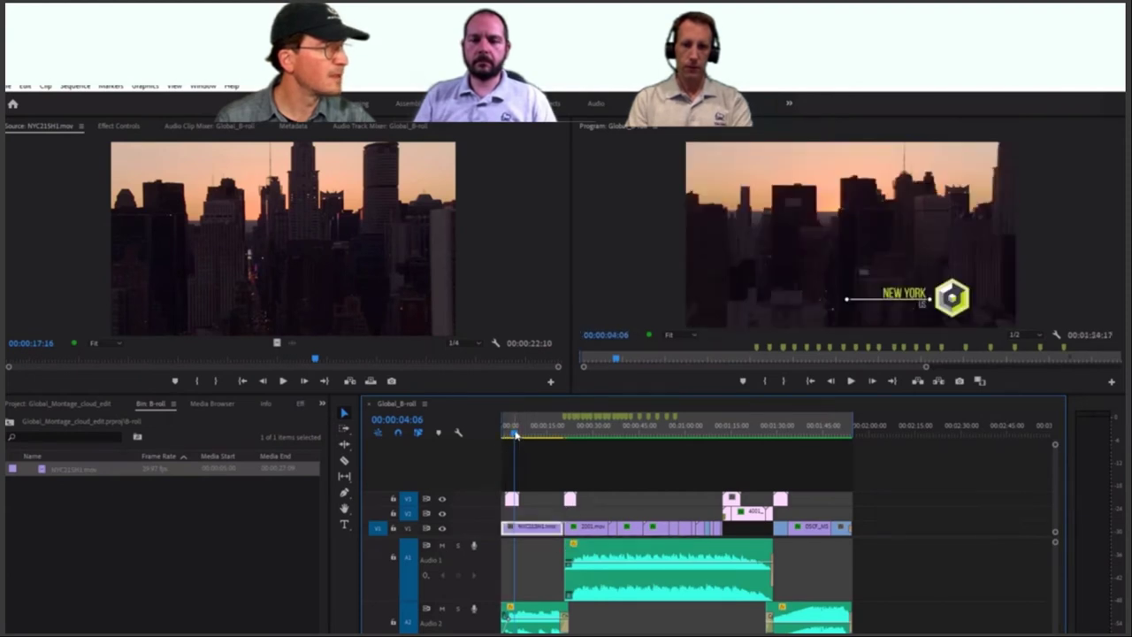
drag(516, 434, 503, 434)
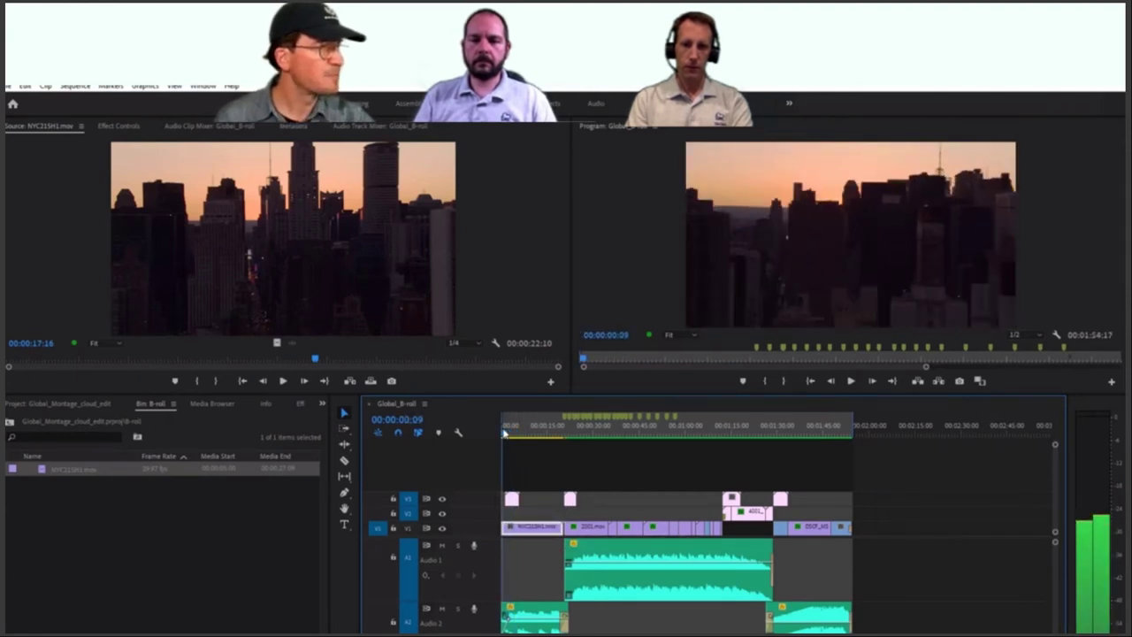
click(72, 471)
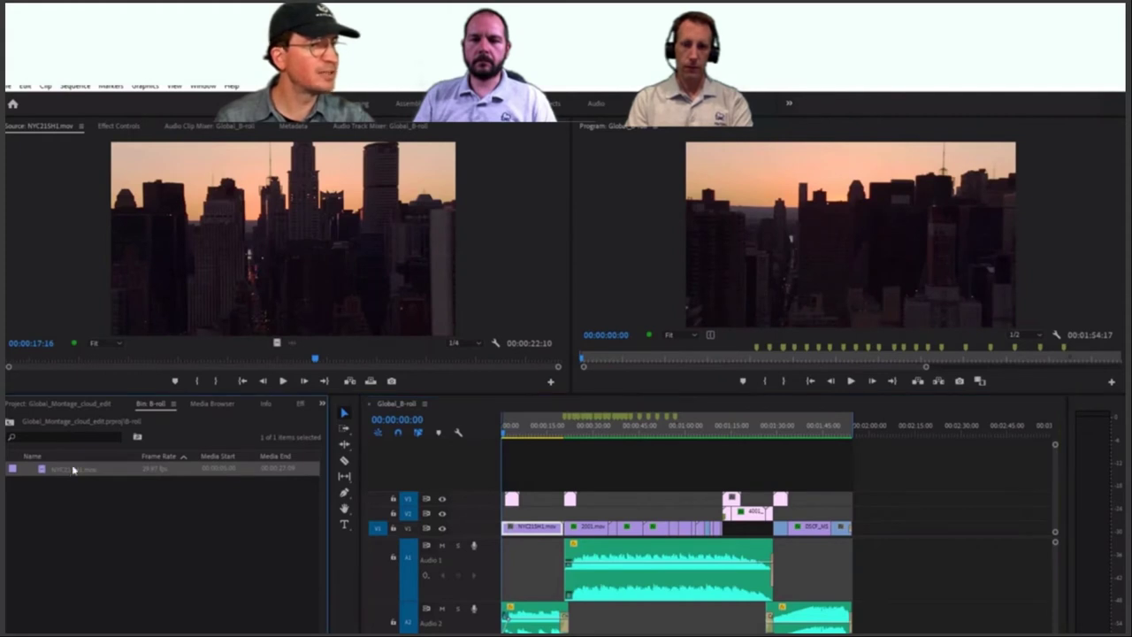
click(82, 470)
click(40, 474)
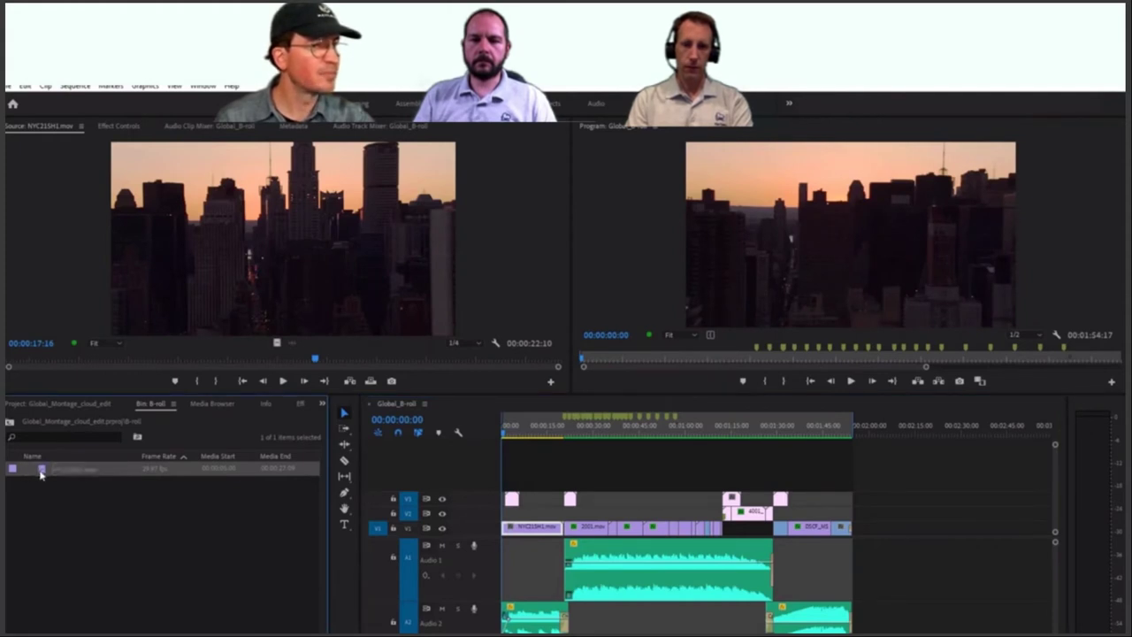
right_click(41, 474)
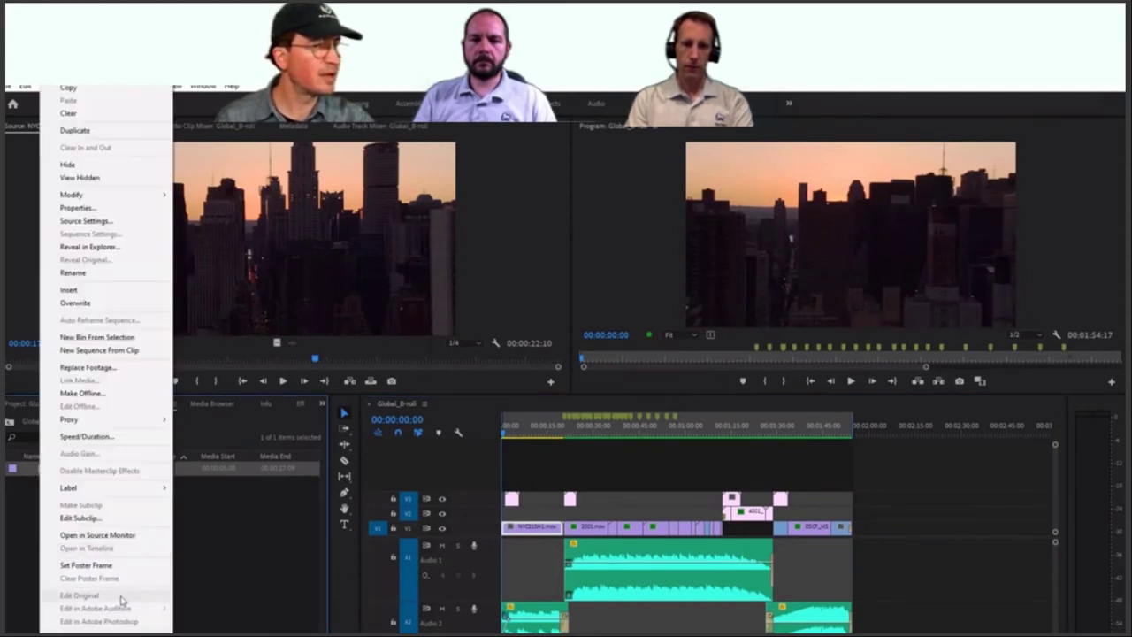
click(133, 247)
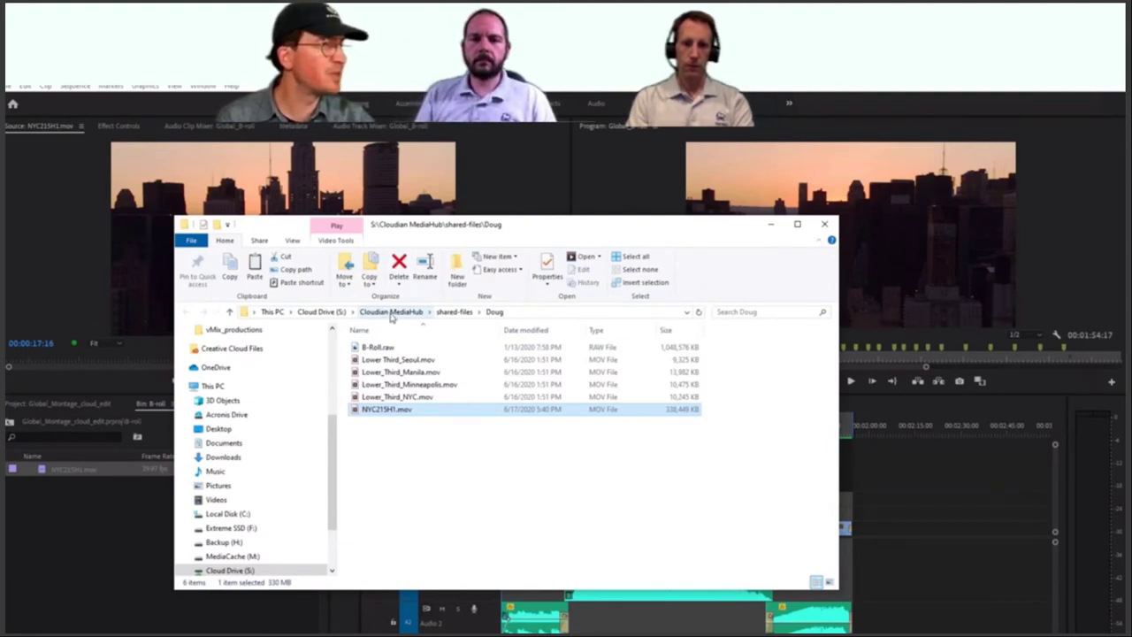
click(824, 224)
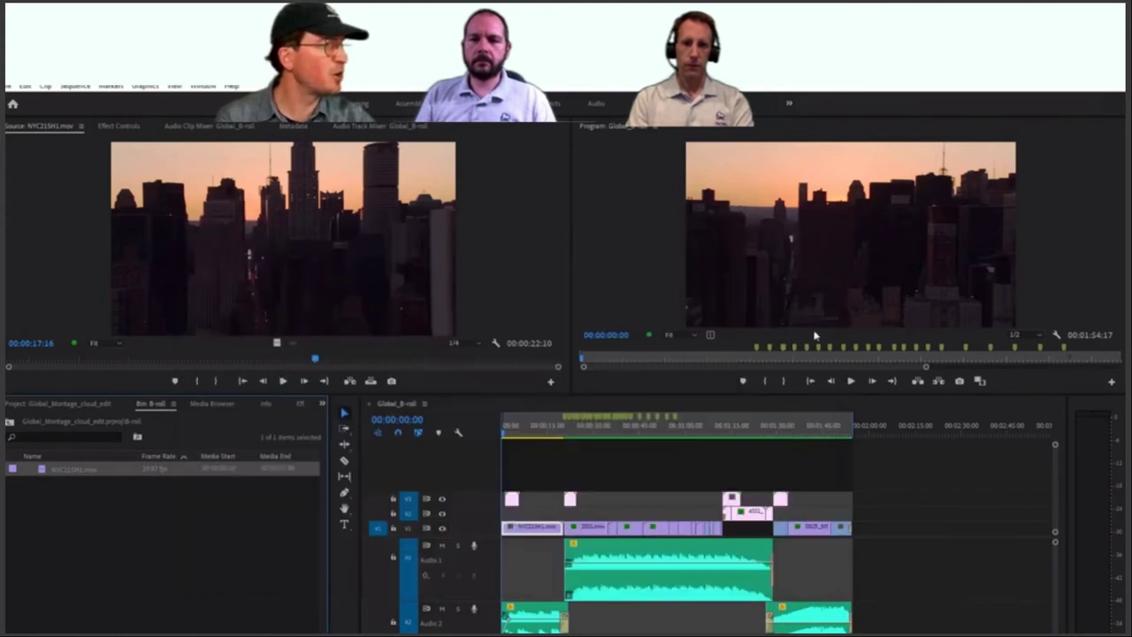
Step: Play the 00:01:54:17 Global_B-roll sequence and skim forward to its closing shots
click(852, 382)
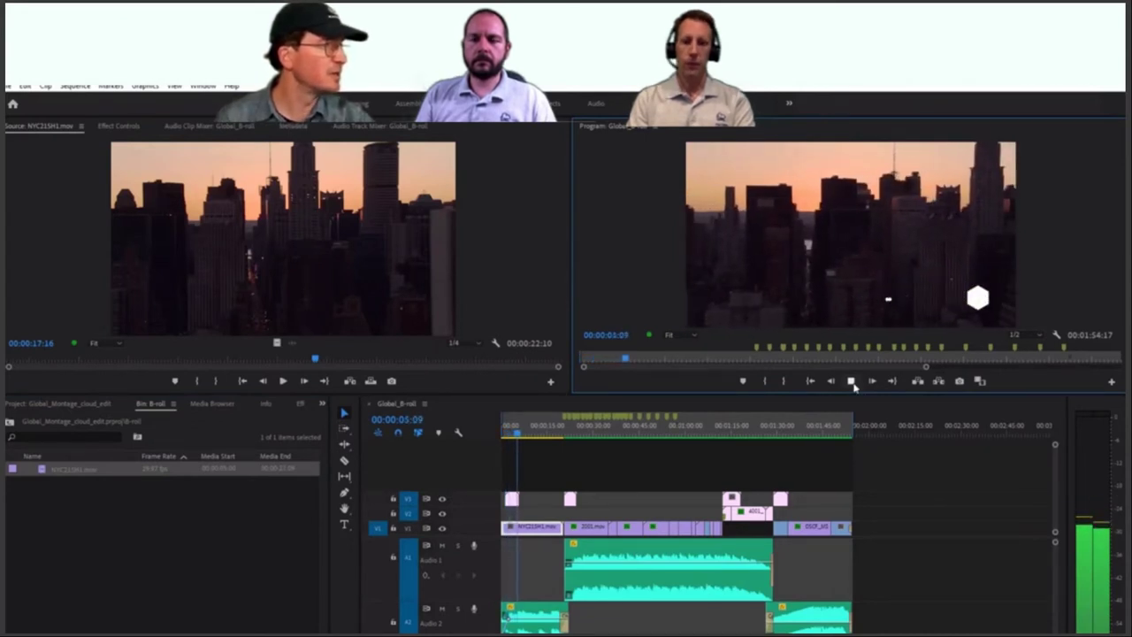
click(852, 381)
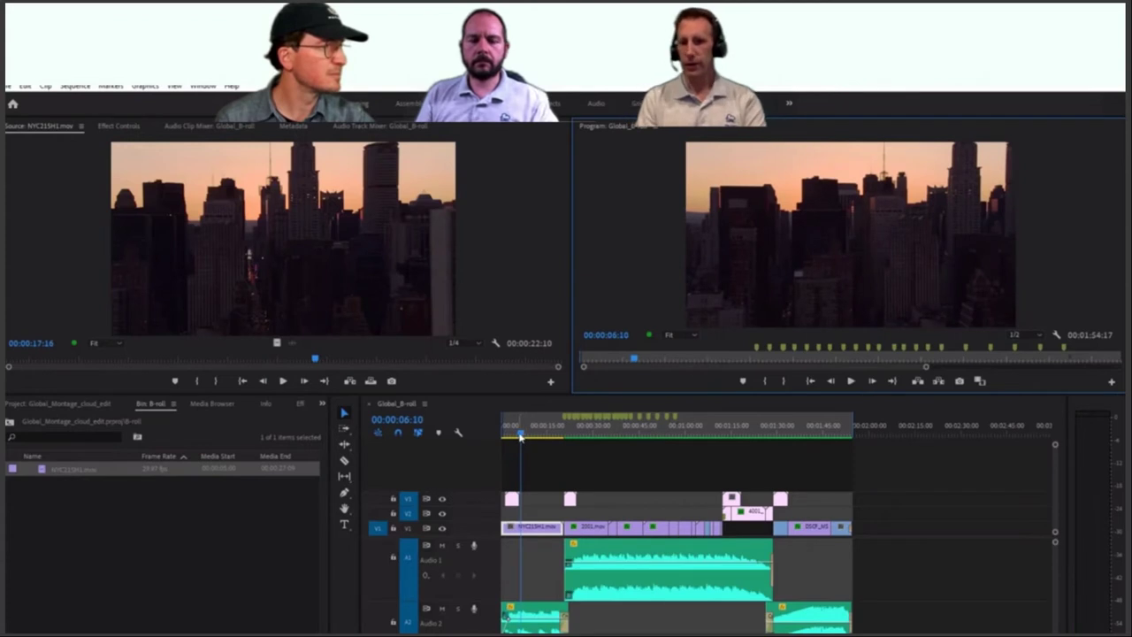
drag(520, 437, 839, 486)
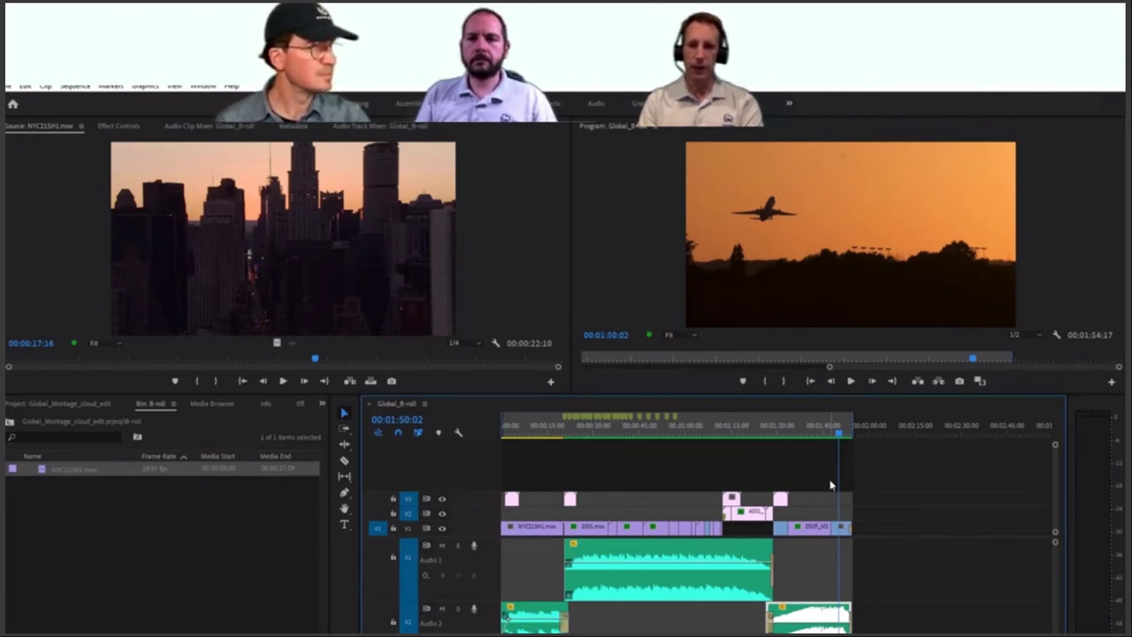
click(39, 405)
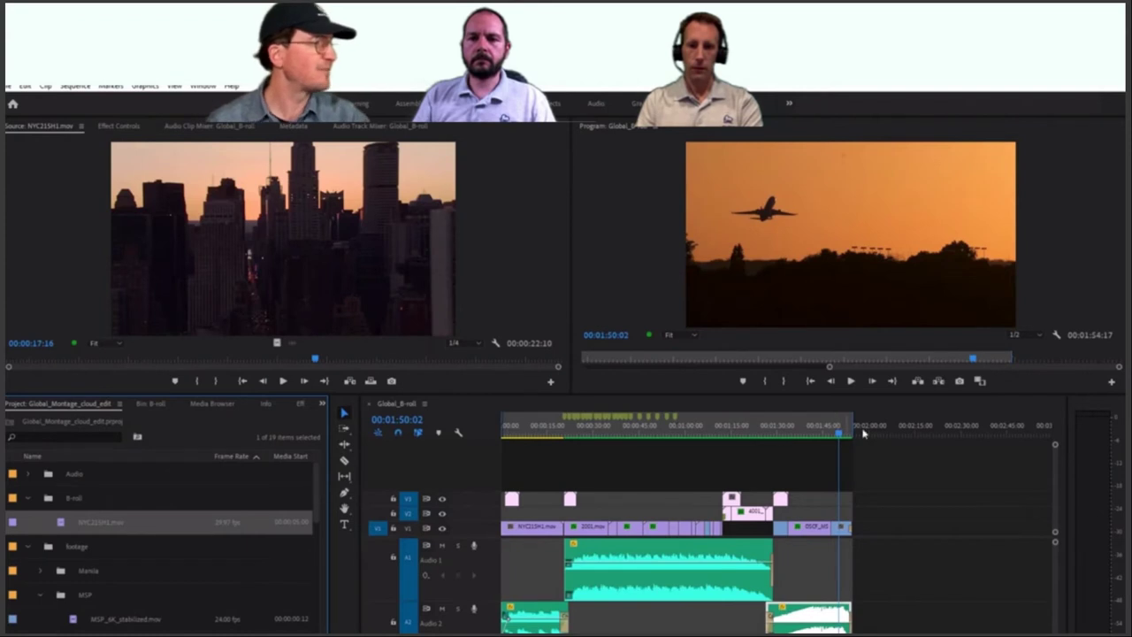
click(796, 435)
drag(790, 436, 667, 463)
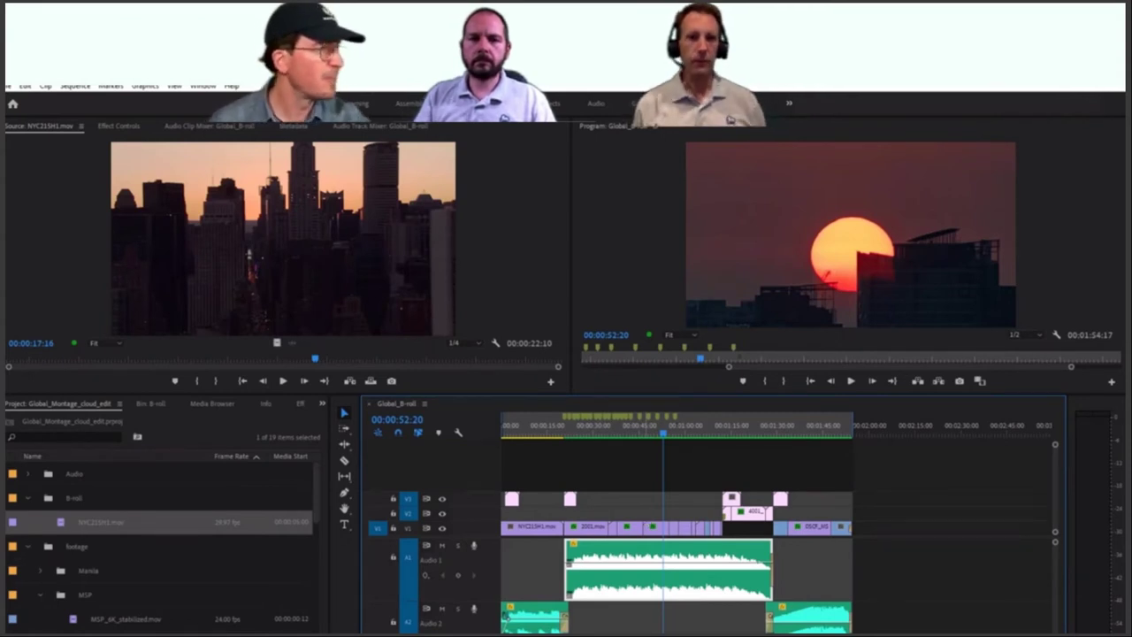
key(ctrl+m)
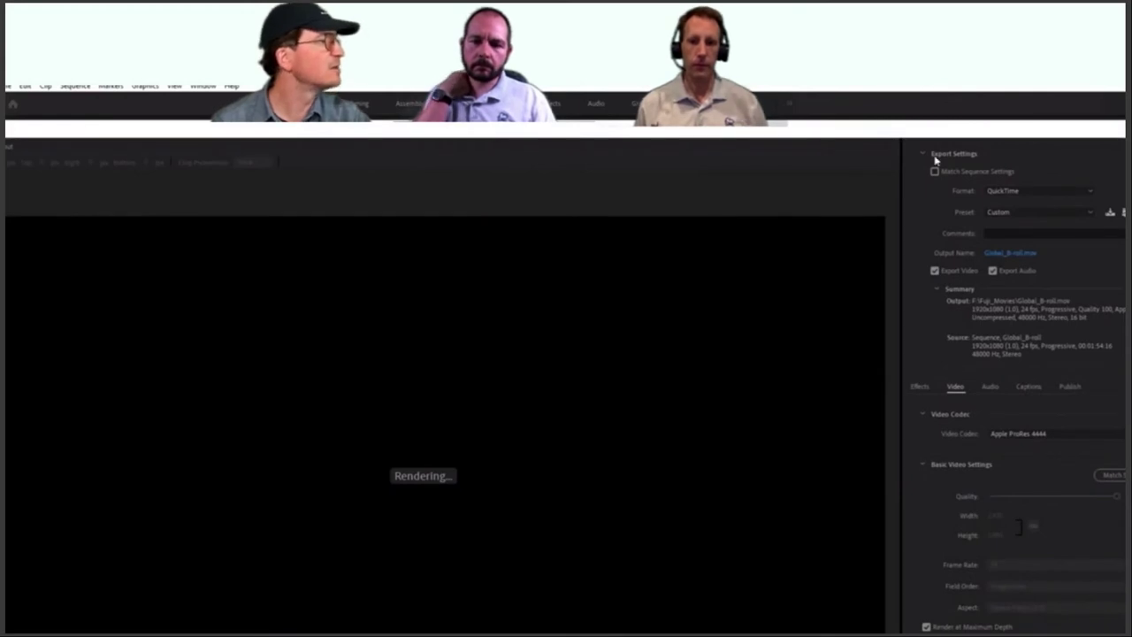
key(Escape)
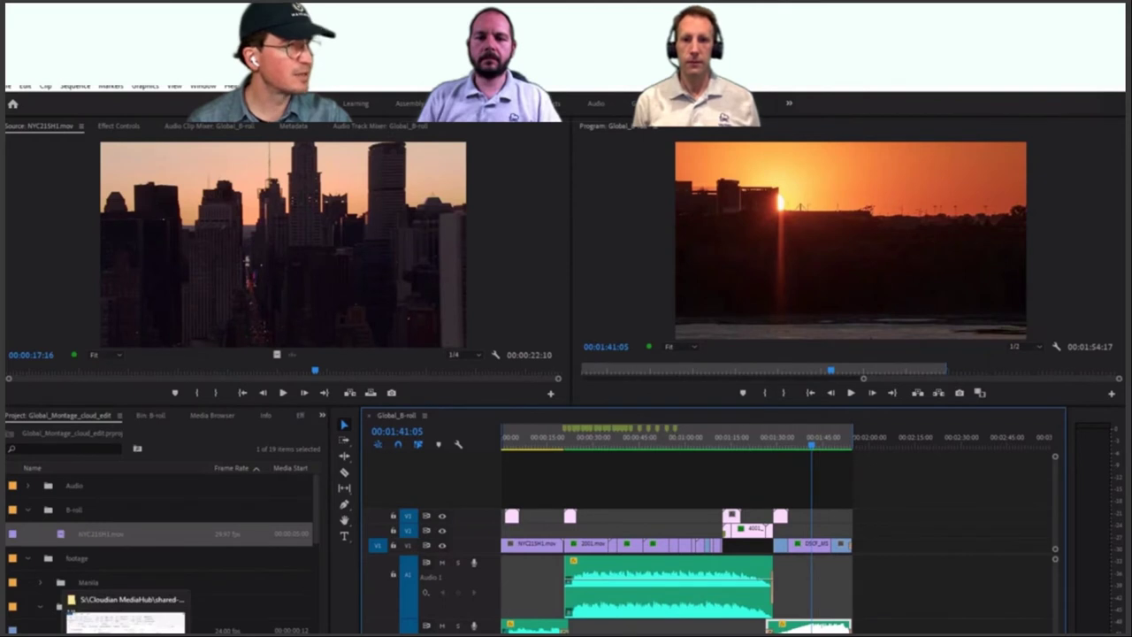
click(124, 623)
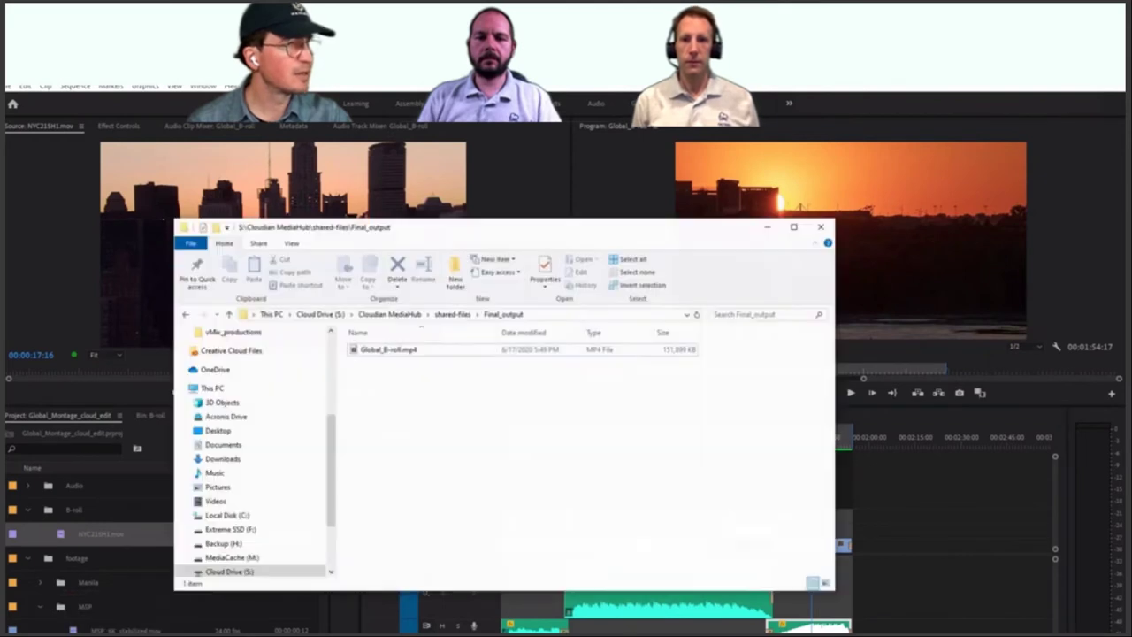
click(251, 574)
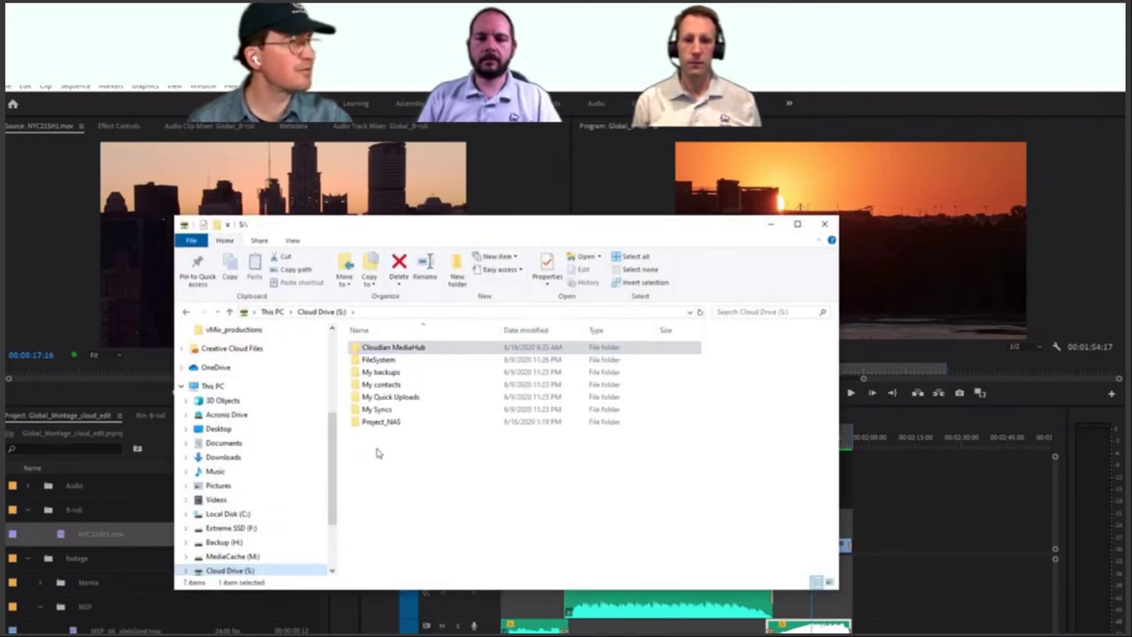
double_click(430, 348)
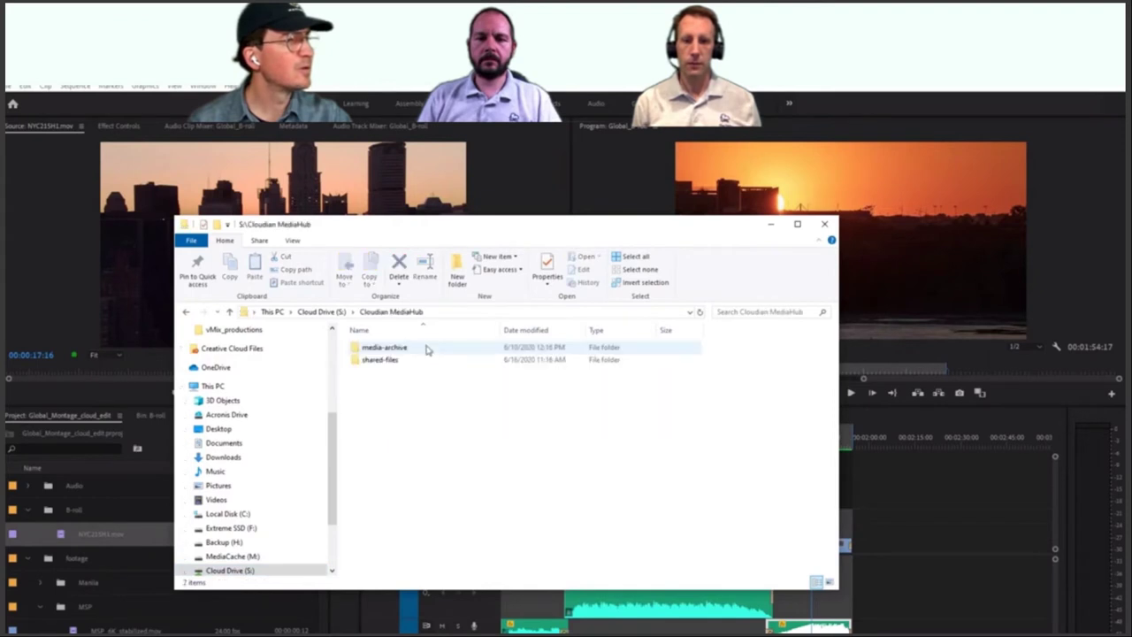
double_click(393, 363)
double_click(389, 361)
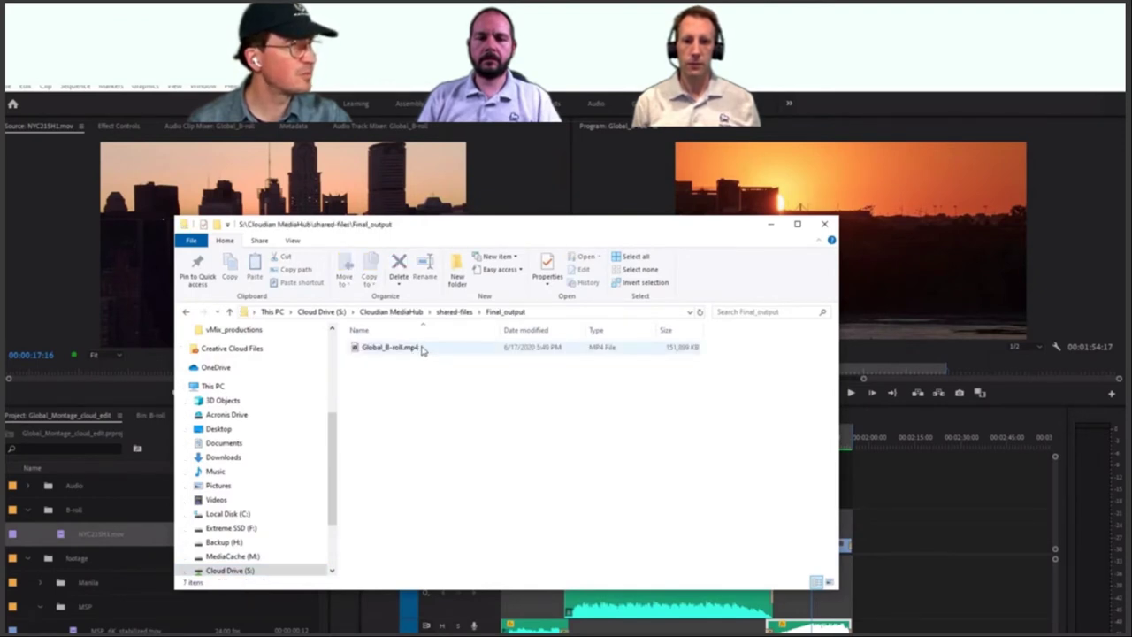
click(774, 226)
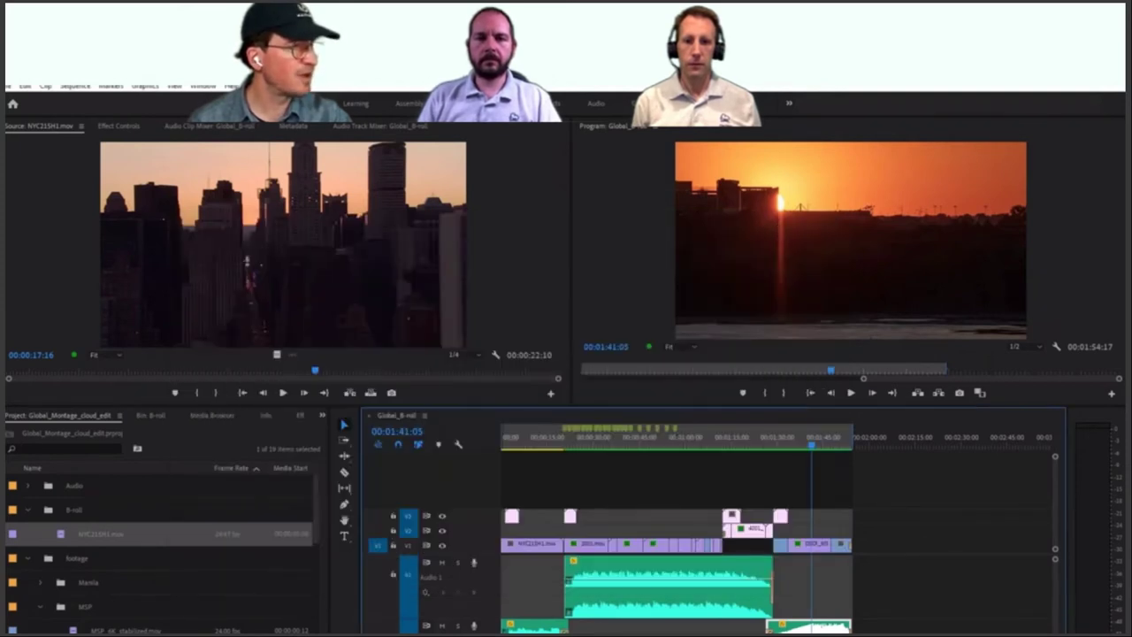
Step: Preview the 148.34 MB Global_B-roll.mp4, jumping to about 01:14 and 01:41, then close it
key(alt+Tab)
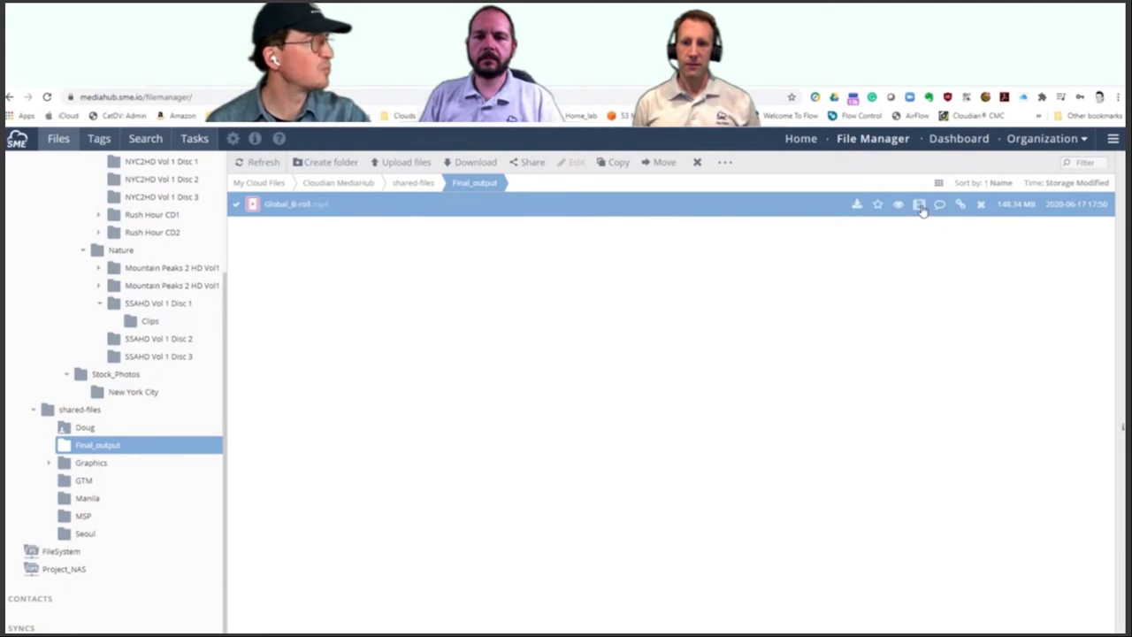
click(920, 204)
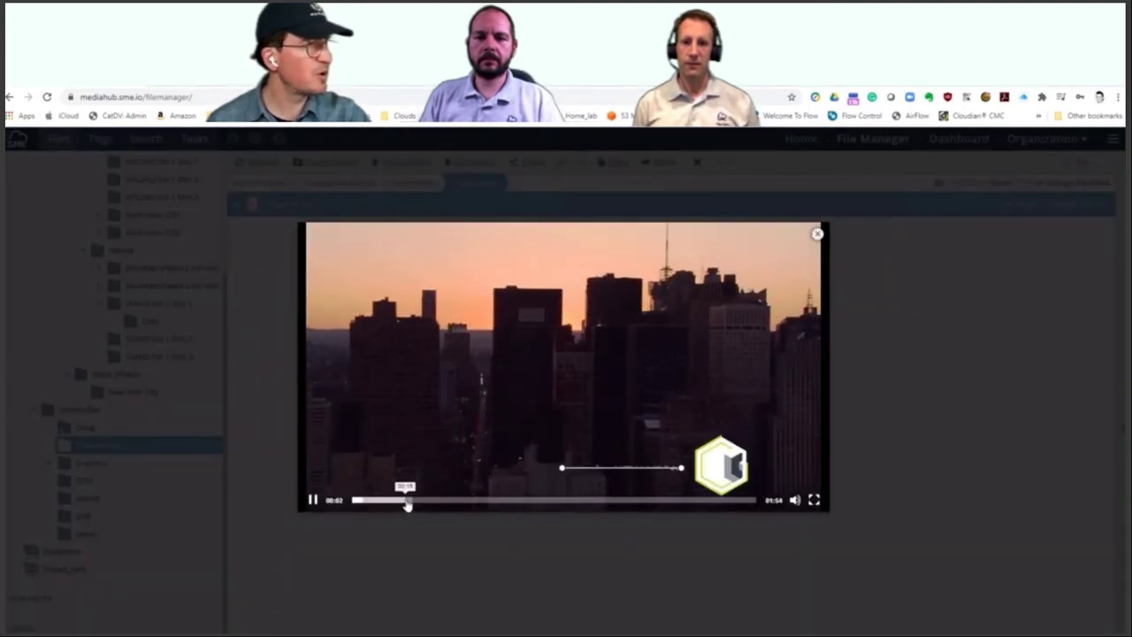
click(410, 500)
click(617, 500)
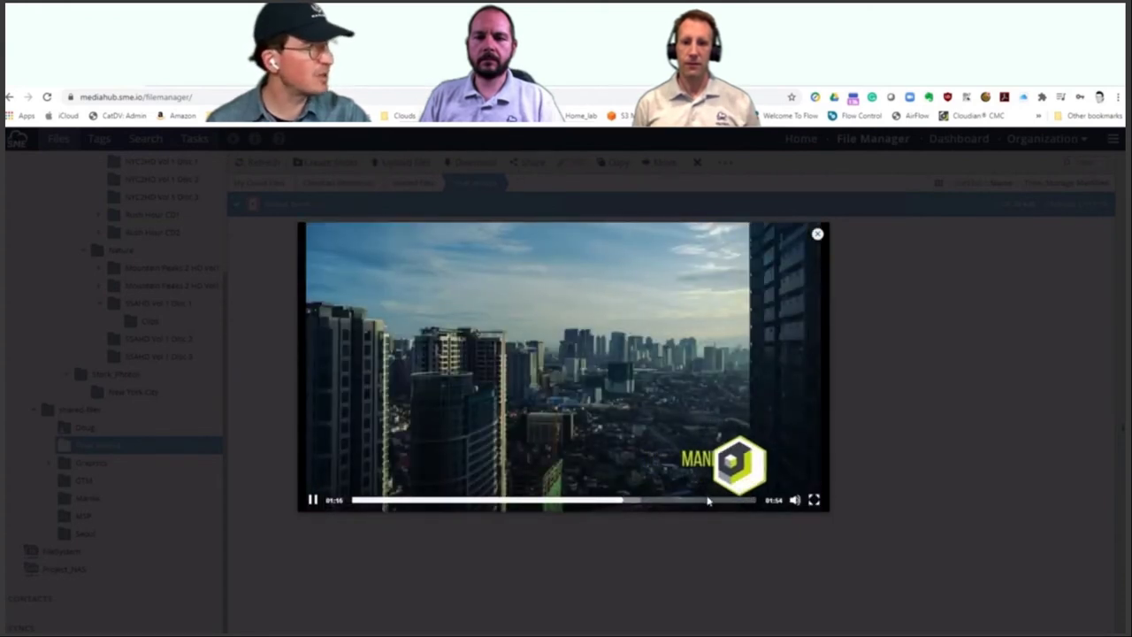
click(711, 501)
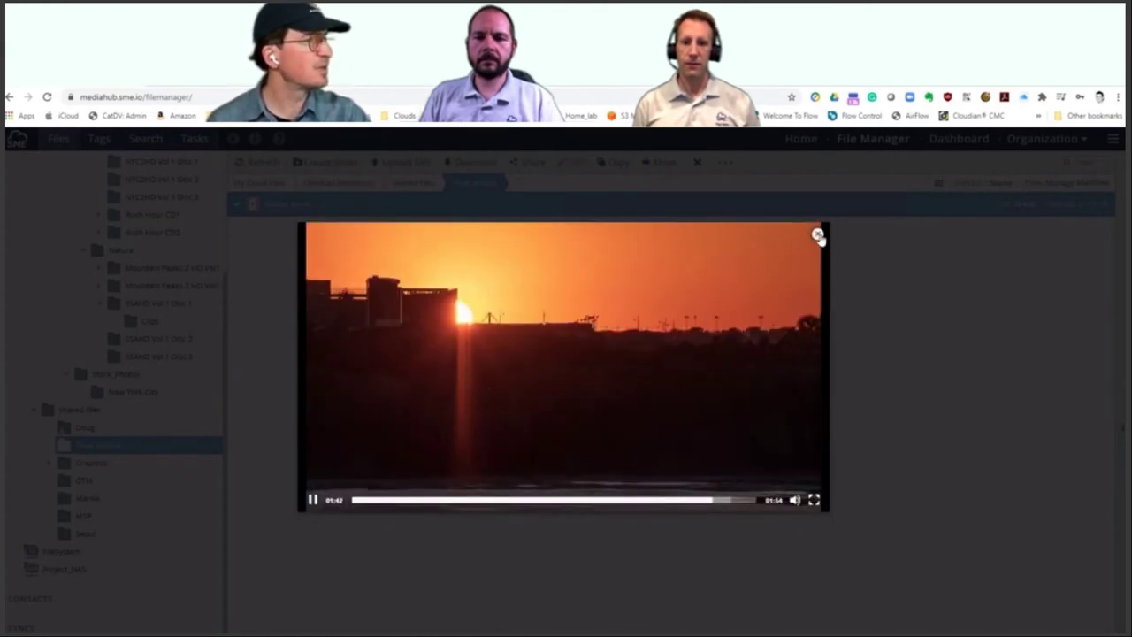
click(817, 234)
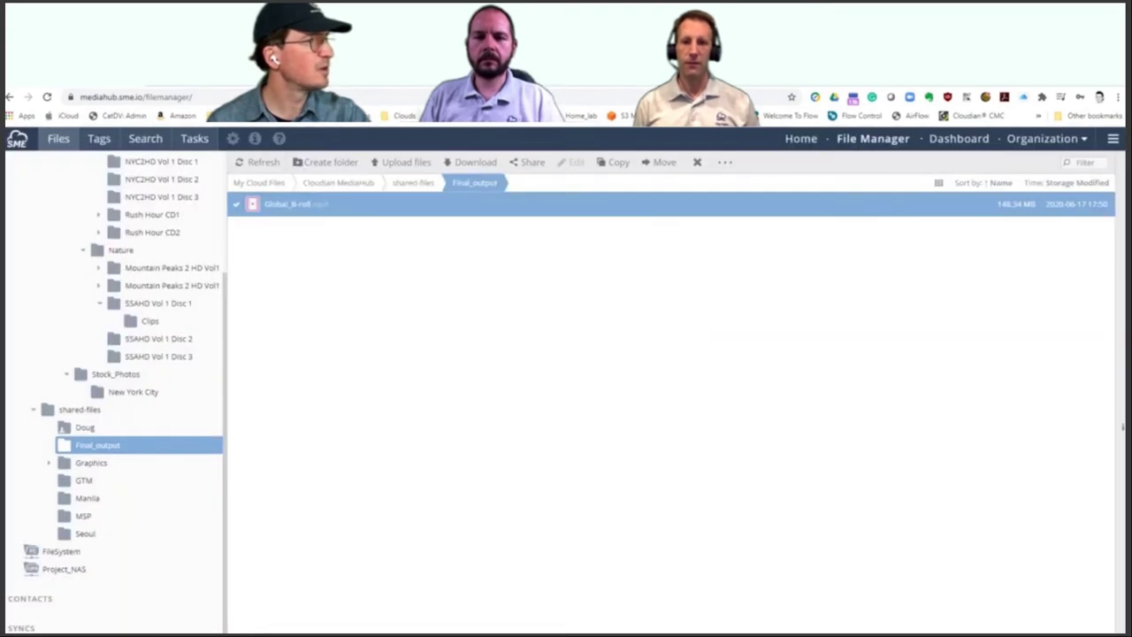
Step: Share Global_B-roll.mp4 by URL with Set password ticked, entering and repeating a password
mouse_move(519, 209)
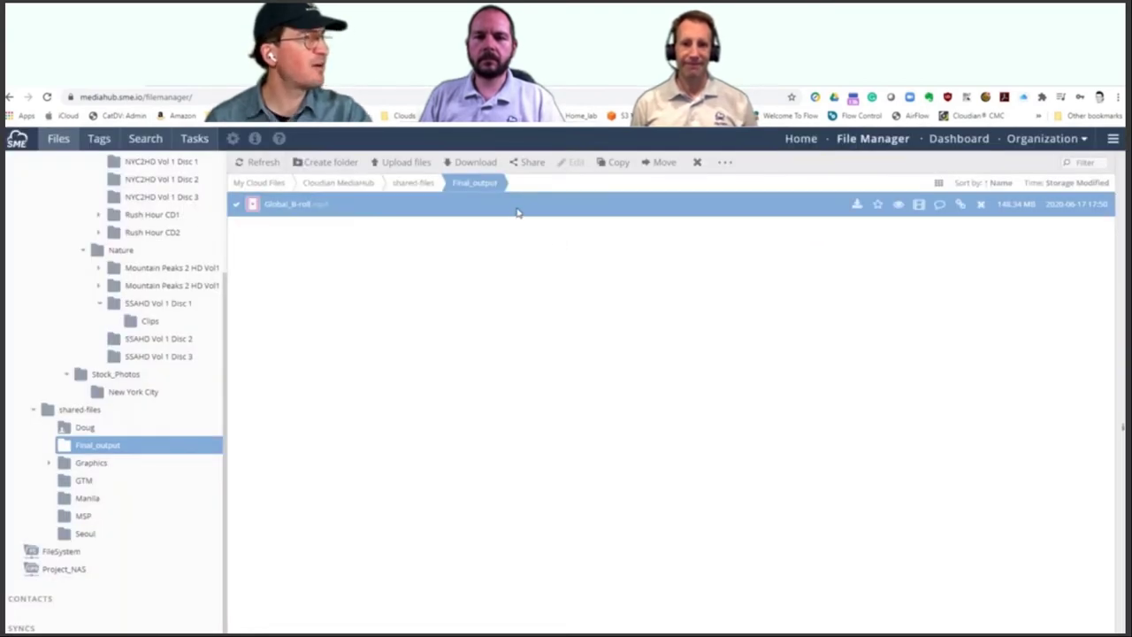
click(529, 163)
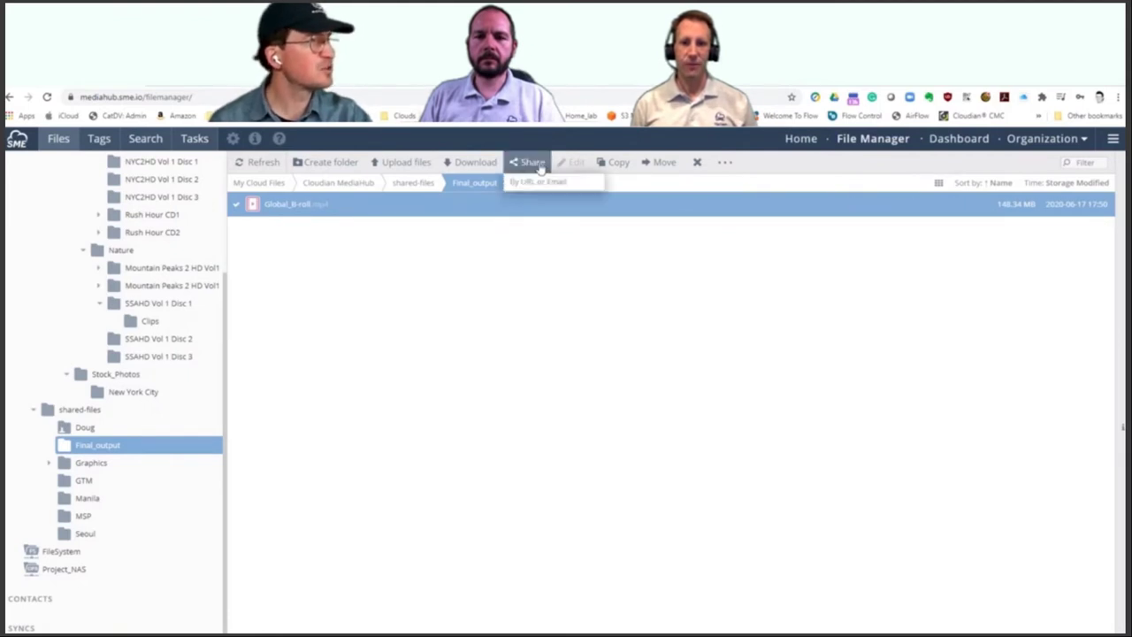
click(535, 184)
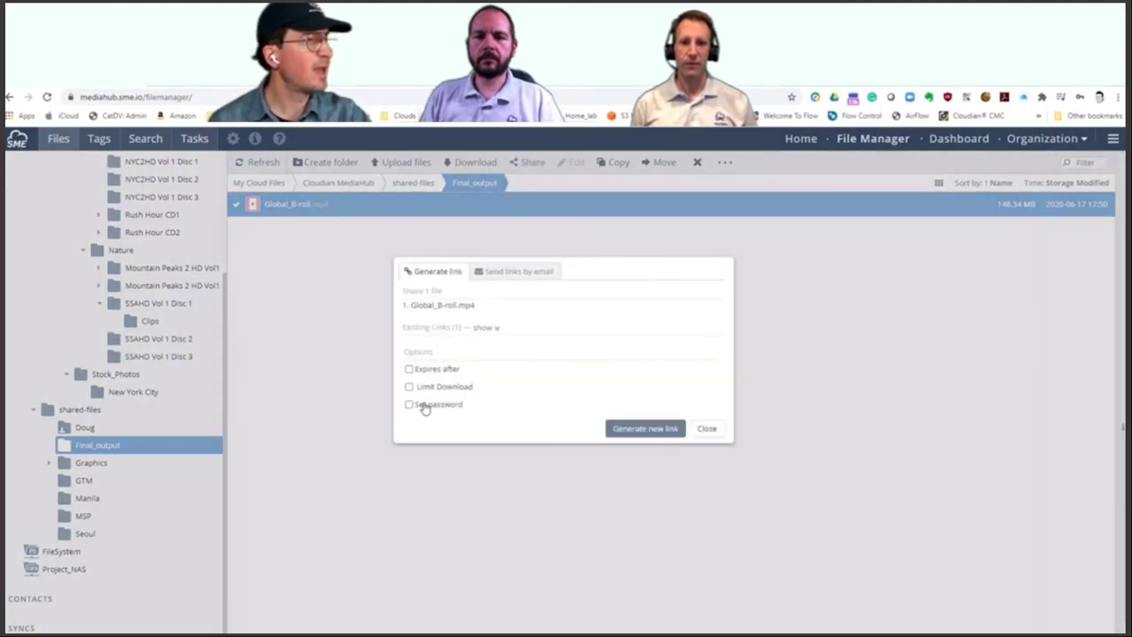
click(416, 399)
click(462, 418)
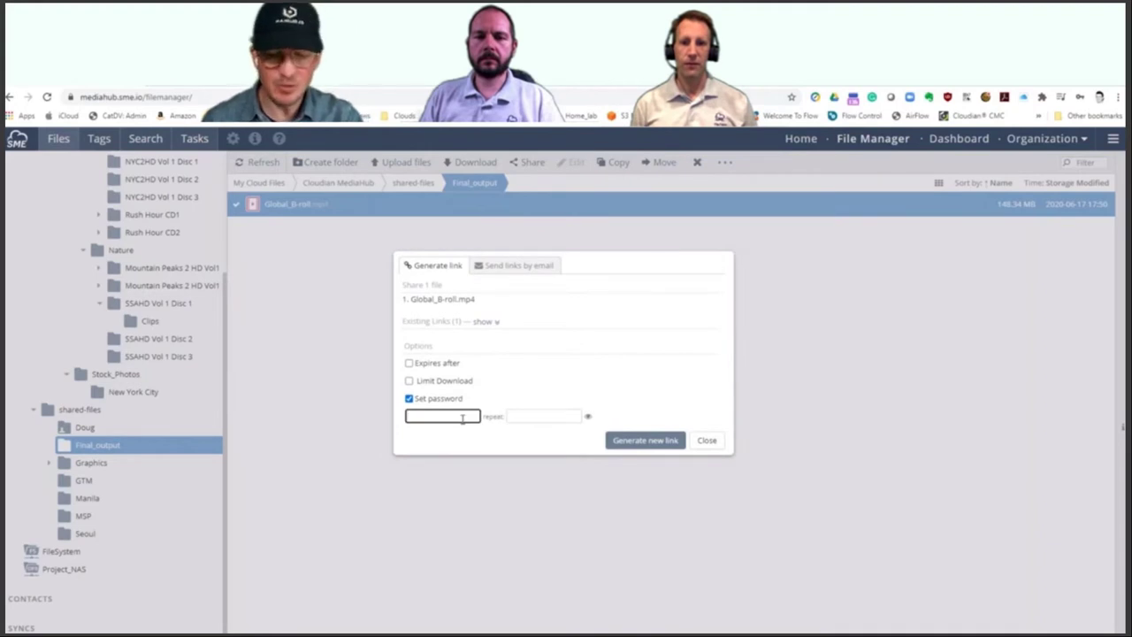
text(test)
key(Tab)
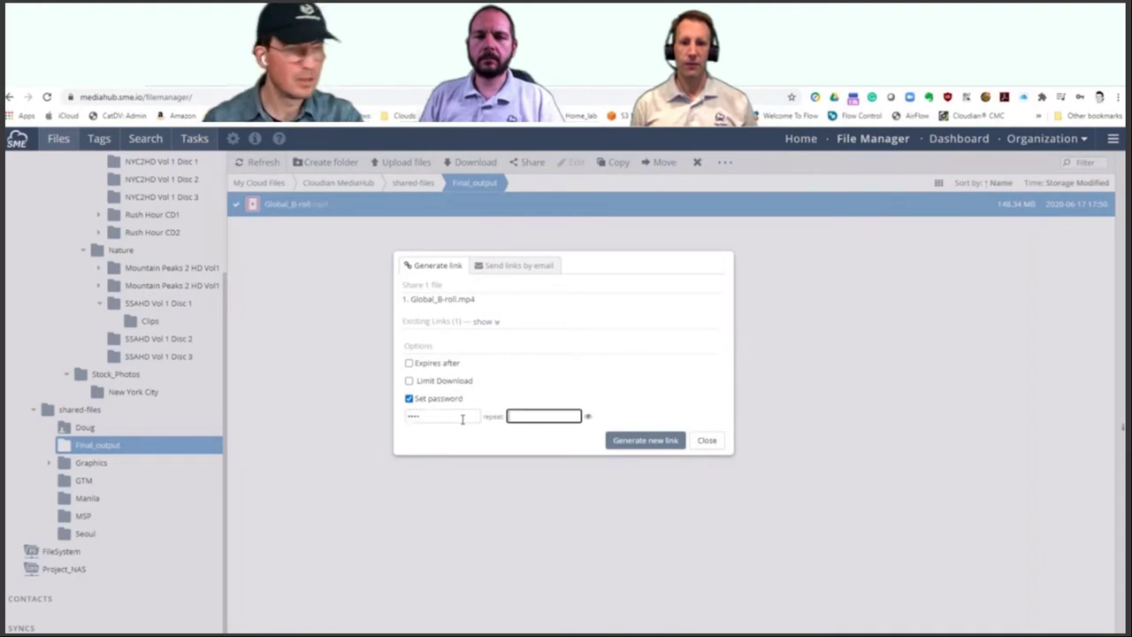
text(test)
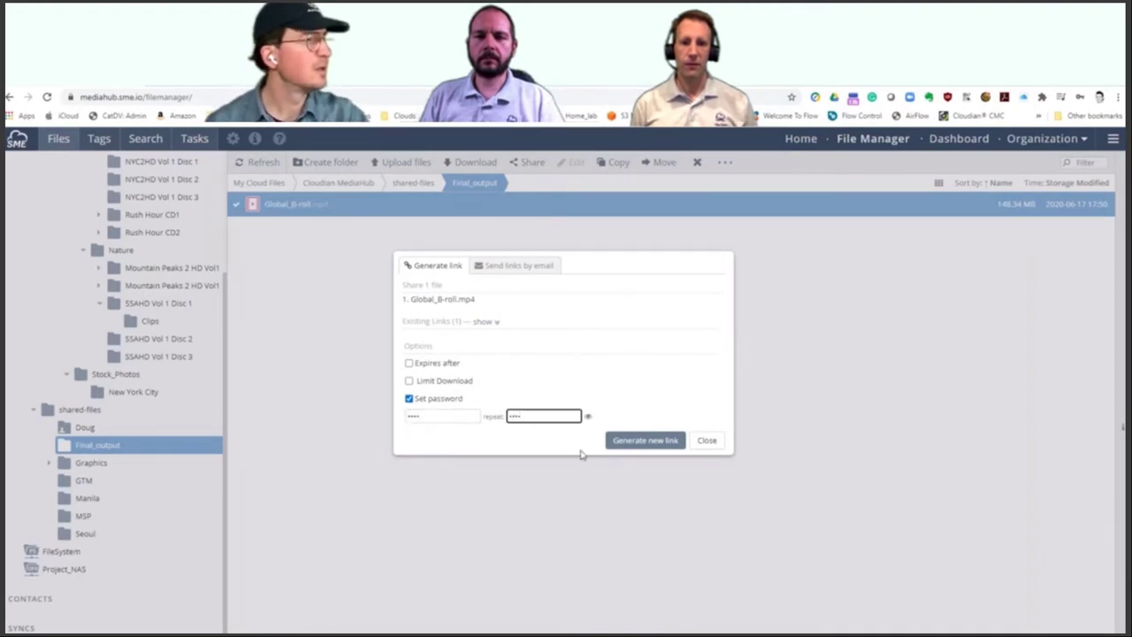
Step: Generate the new protected link, delete the old link and close the share dialog
click(620, 447)
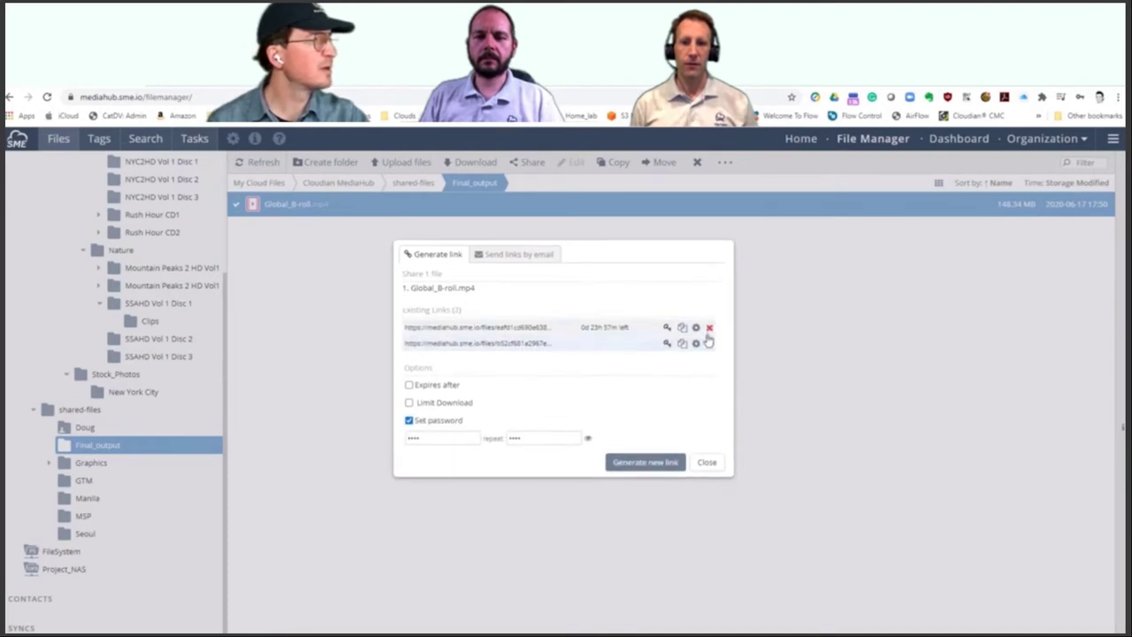
click(709, 327)
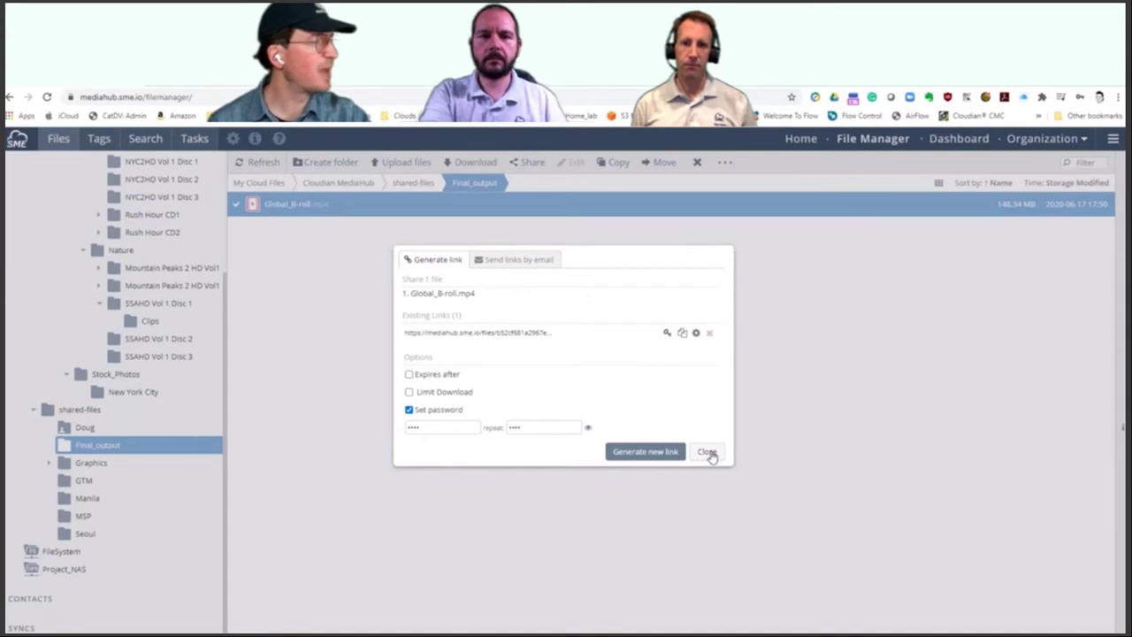
click(707, 452)
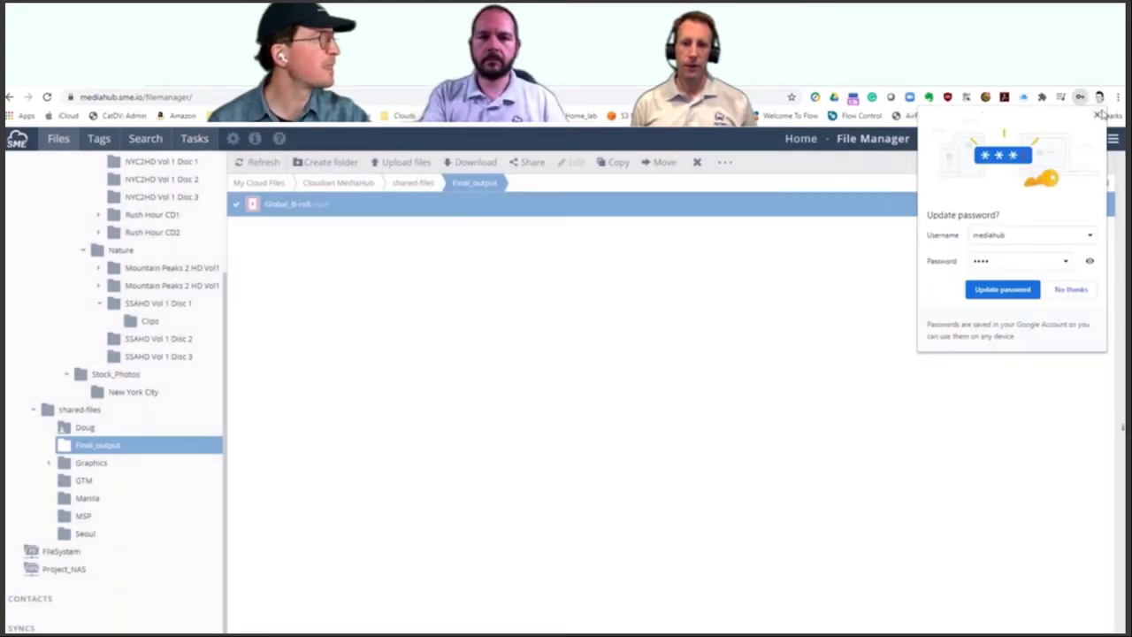
click(1098, 115)
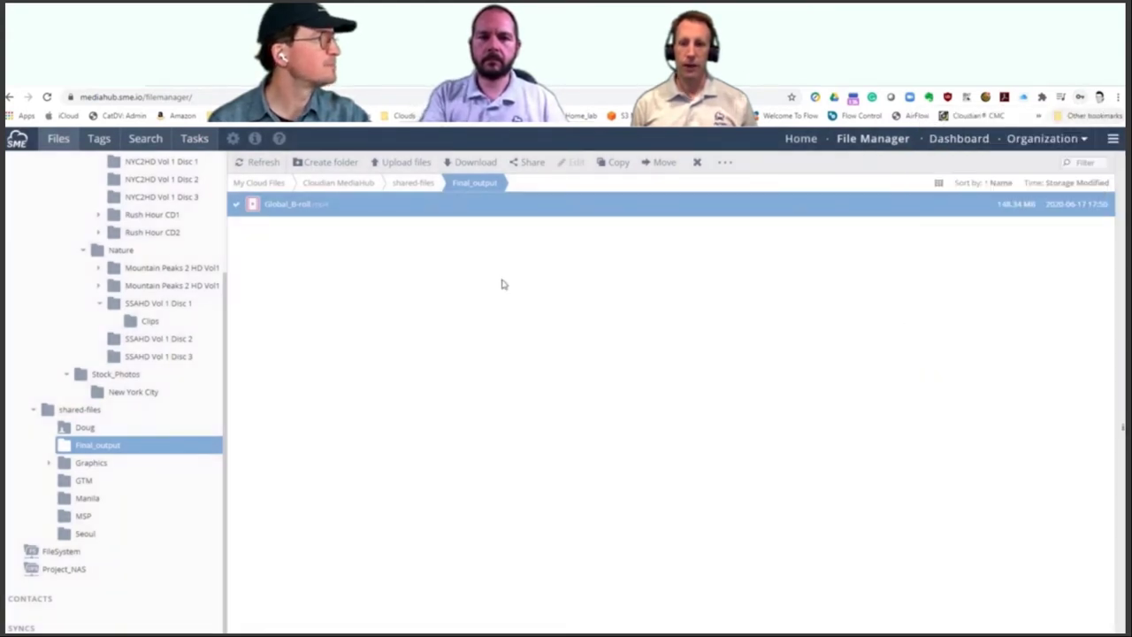